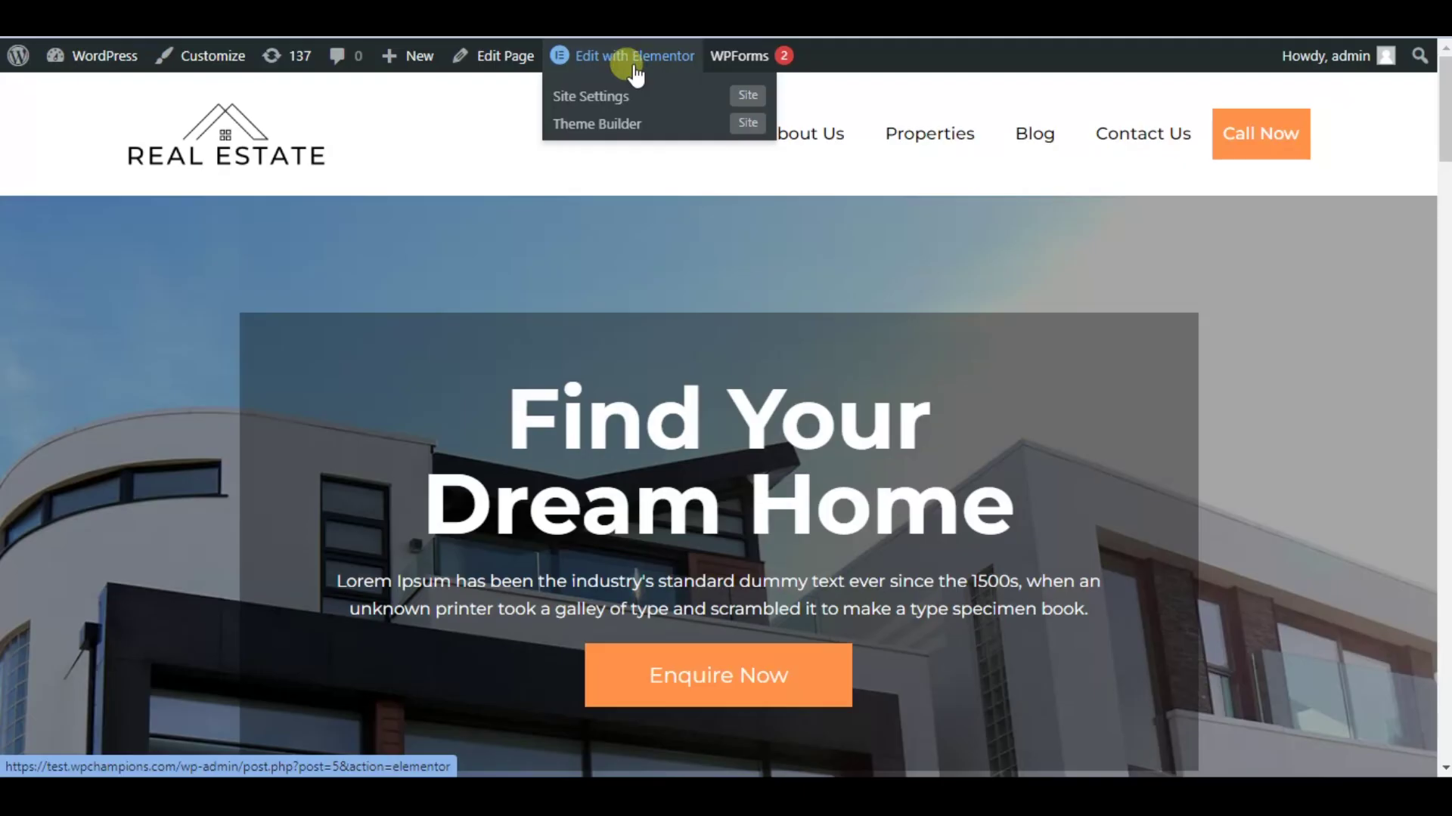
Step: Open the Real Estate home page in the Elementor visual editor
{"action": "left_click", "coordinate": [633, 56]}
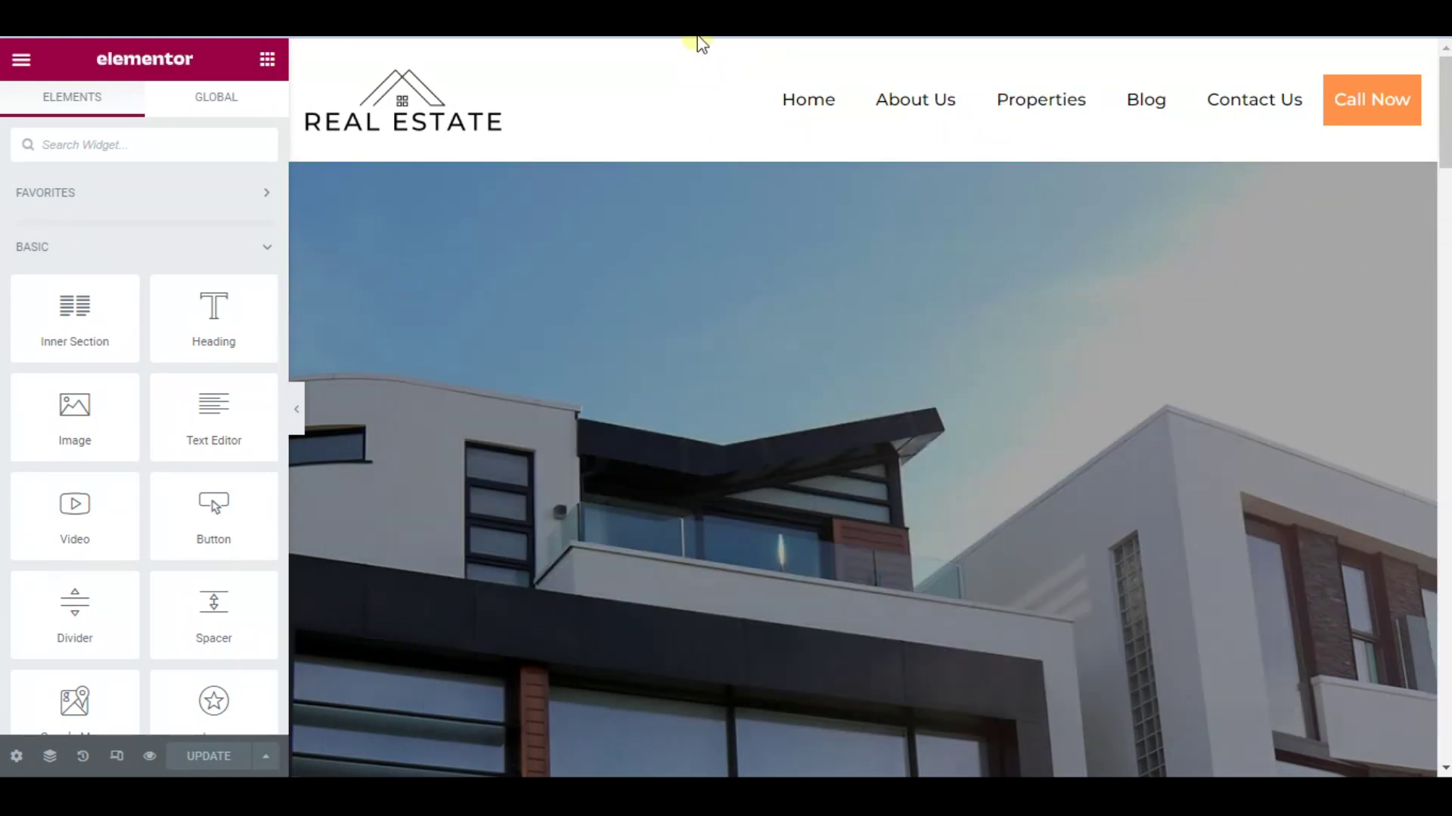
{"action": "scroll", "coordinate": [1179, 145], "scroll_direction": "down", "scroll_amount": 5}
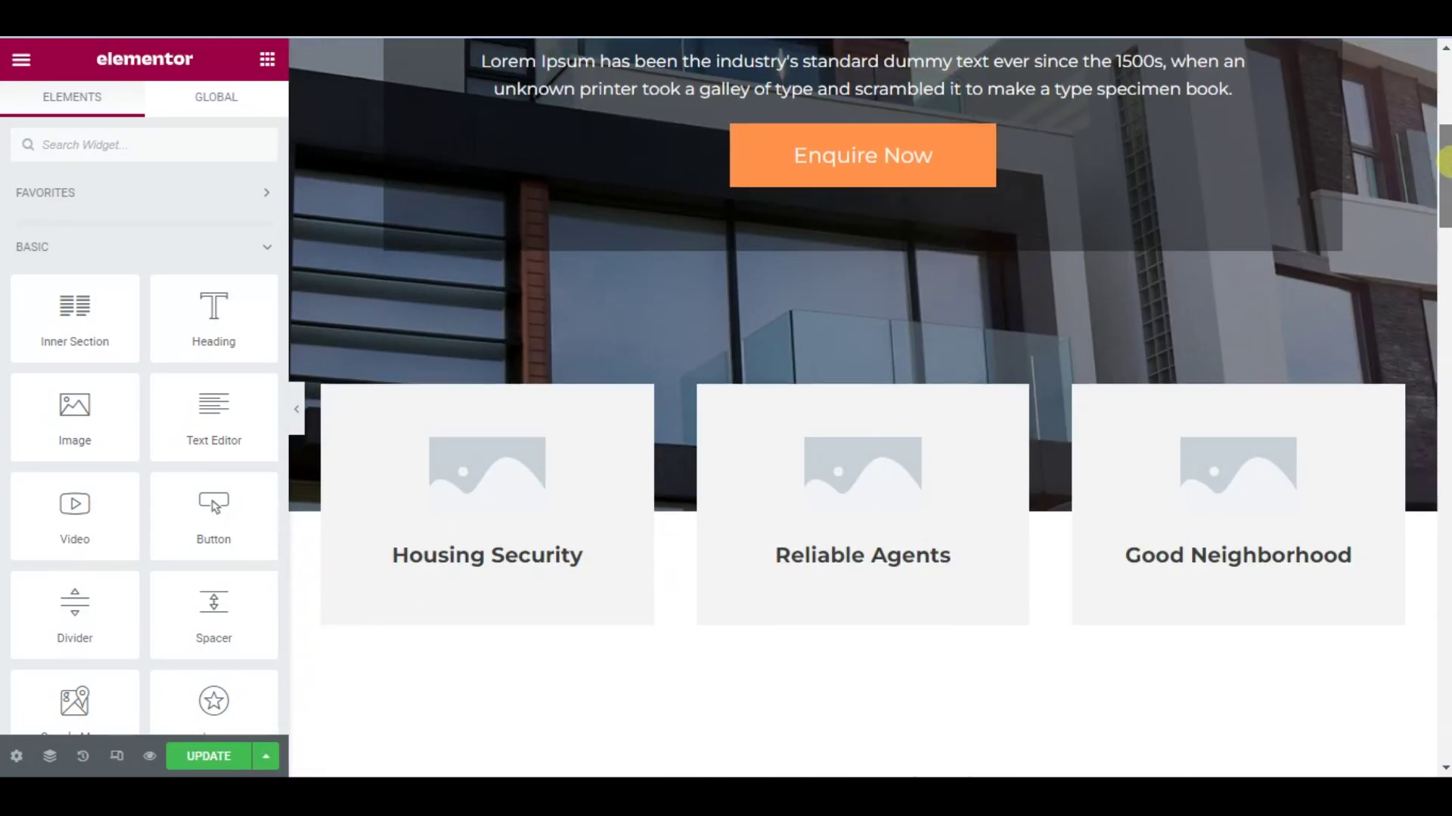
{"action": "scroll", "coordinate": [1179, 146], "scroll_direction": "down", "scroll_amount": 5}
{"action": "scroll", "coordinate": [1179, 145], "scroll_direction": "down", "scroll_amount": 5}
{"action": "mouse_move", "coordinate": [1443, 326]}
{"action": "left_mouse_down"}
{"action": "mouse_move", "coordinate": [1446, 499]}
{"action": "mouse_move", "coordinate": [1445, 481]}
{"action": "left_mouse_up"}
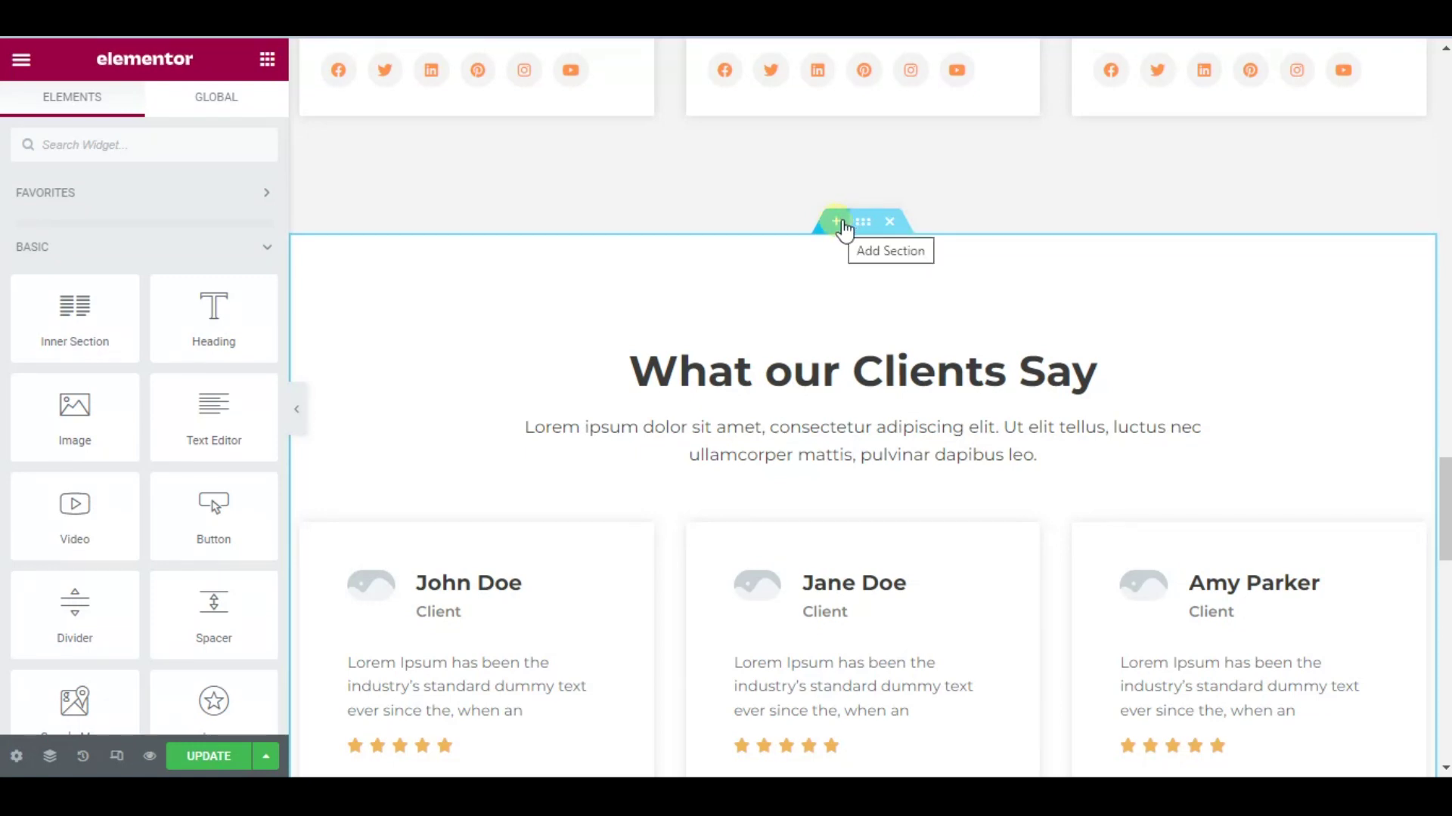
Step: Insert a new section above the testimonials and drop an Accordion widget into it
{"action": "left_click", "coordinate": [844, 226]}
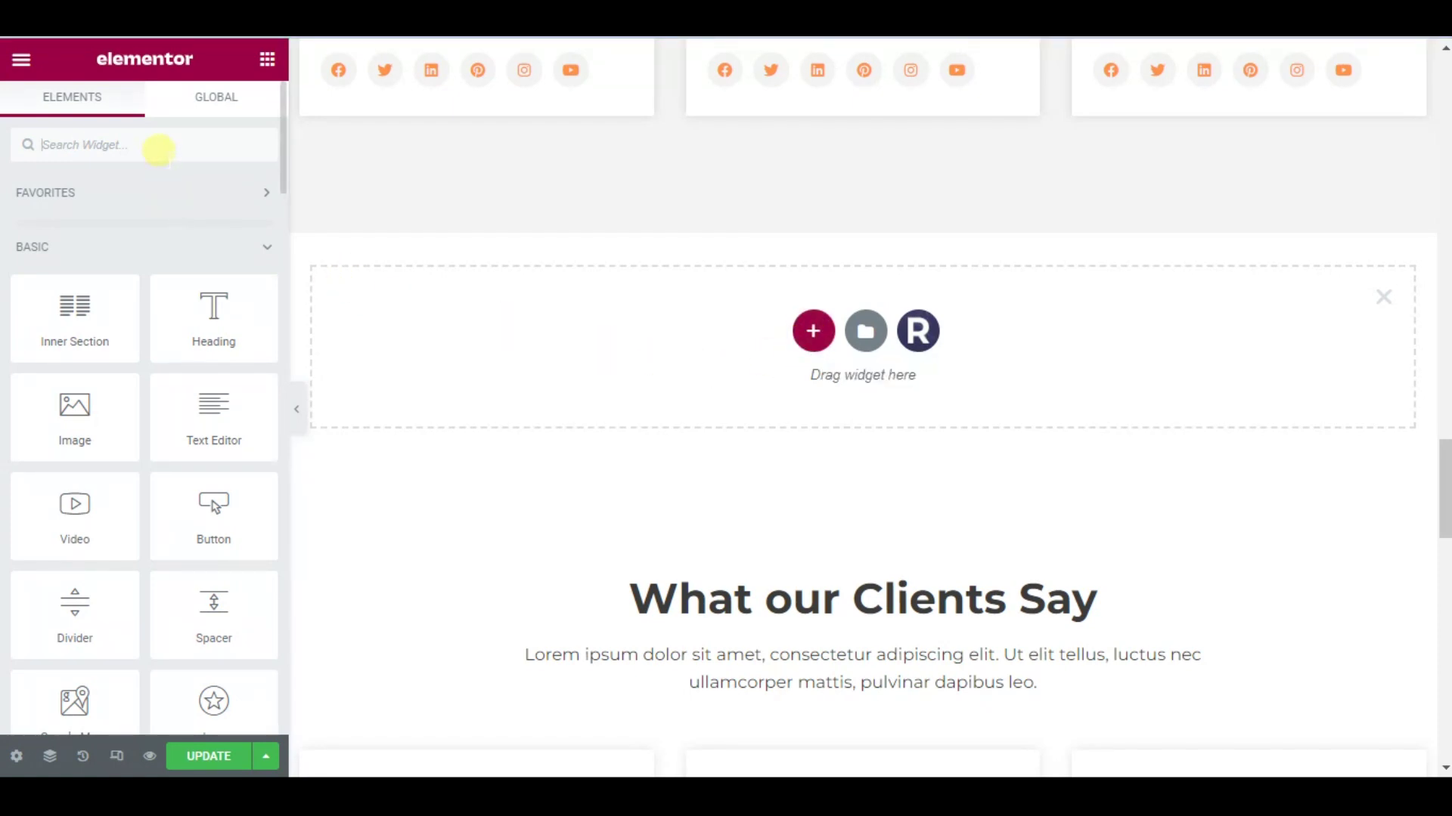
{"action": "type", "text": "ac"}
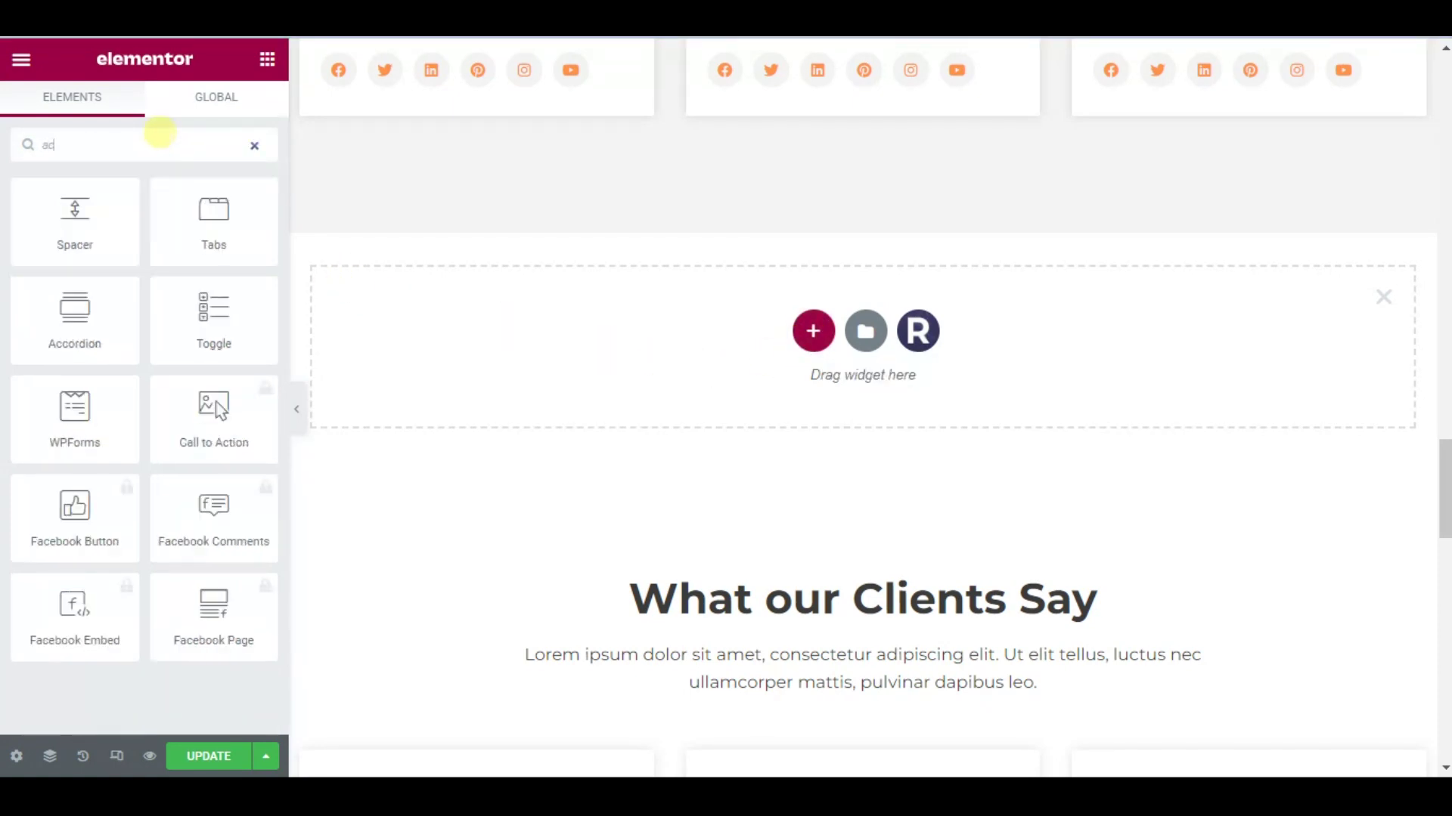
{"action": "left_click_drag", "start_coordinate": [83, 333], "coordinate": [829, 363]}
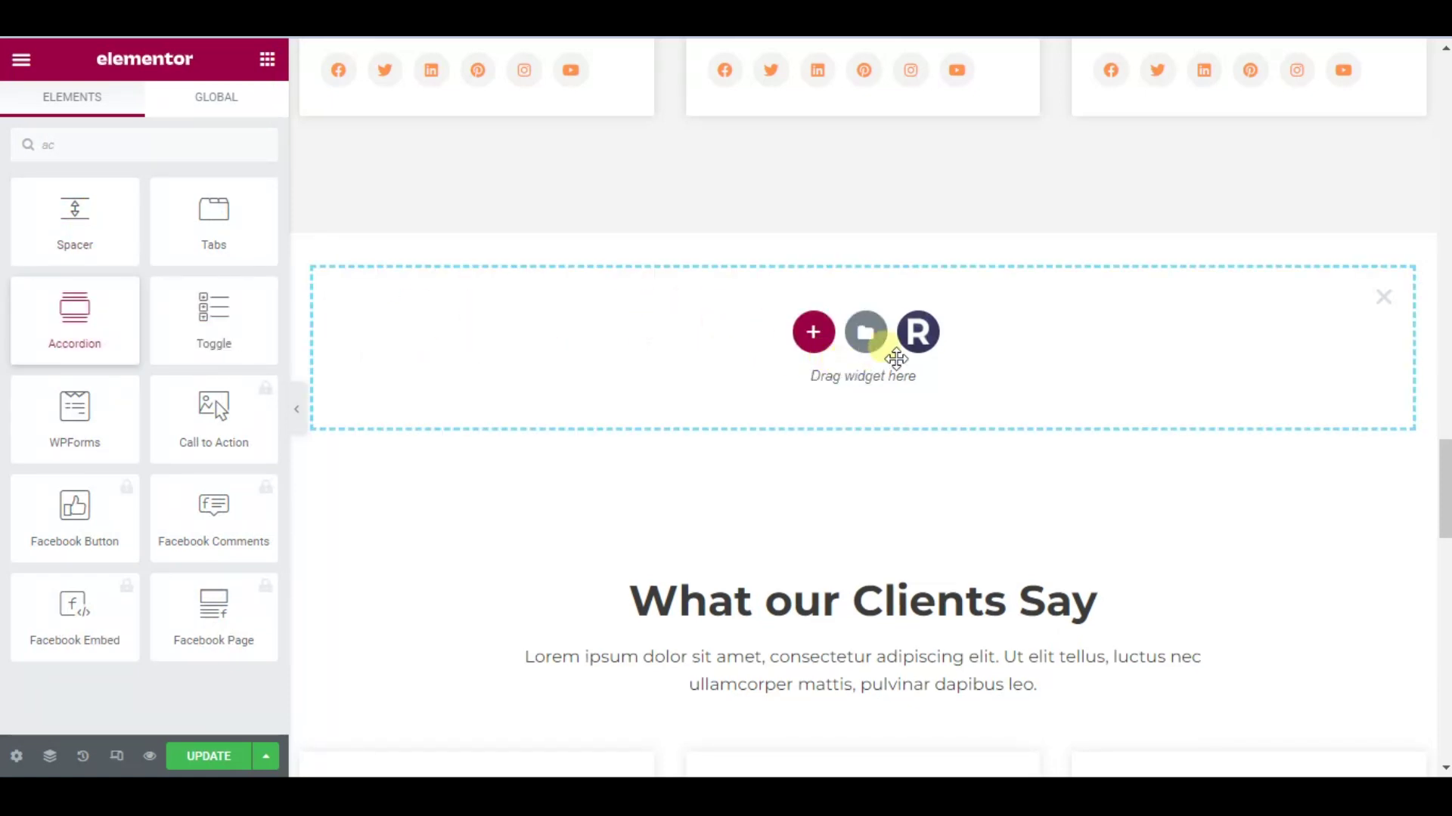
{"action": "left_click_drag", "start_coordinate": [830, 364], "coordinate": [868, 340]}
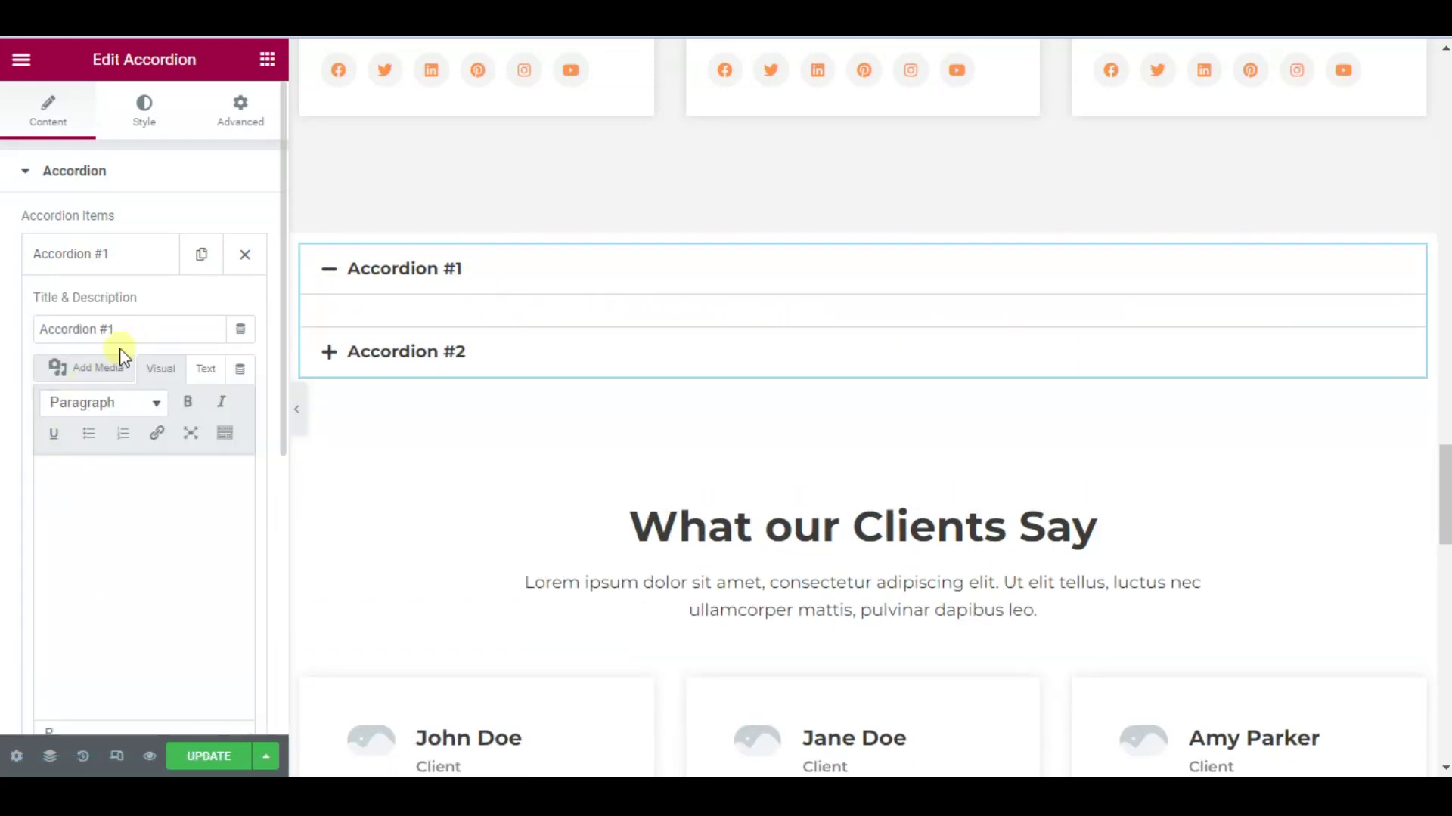
Step: Replace the 'Accordion #1' title with the first-step home buying question
{"action": "left_click", "coordinate": [134, 330]}
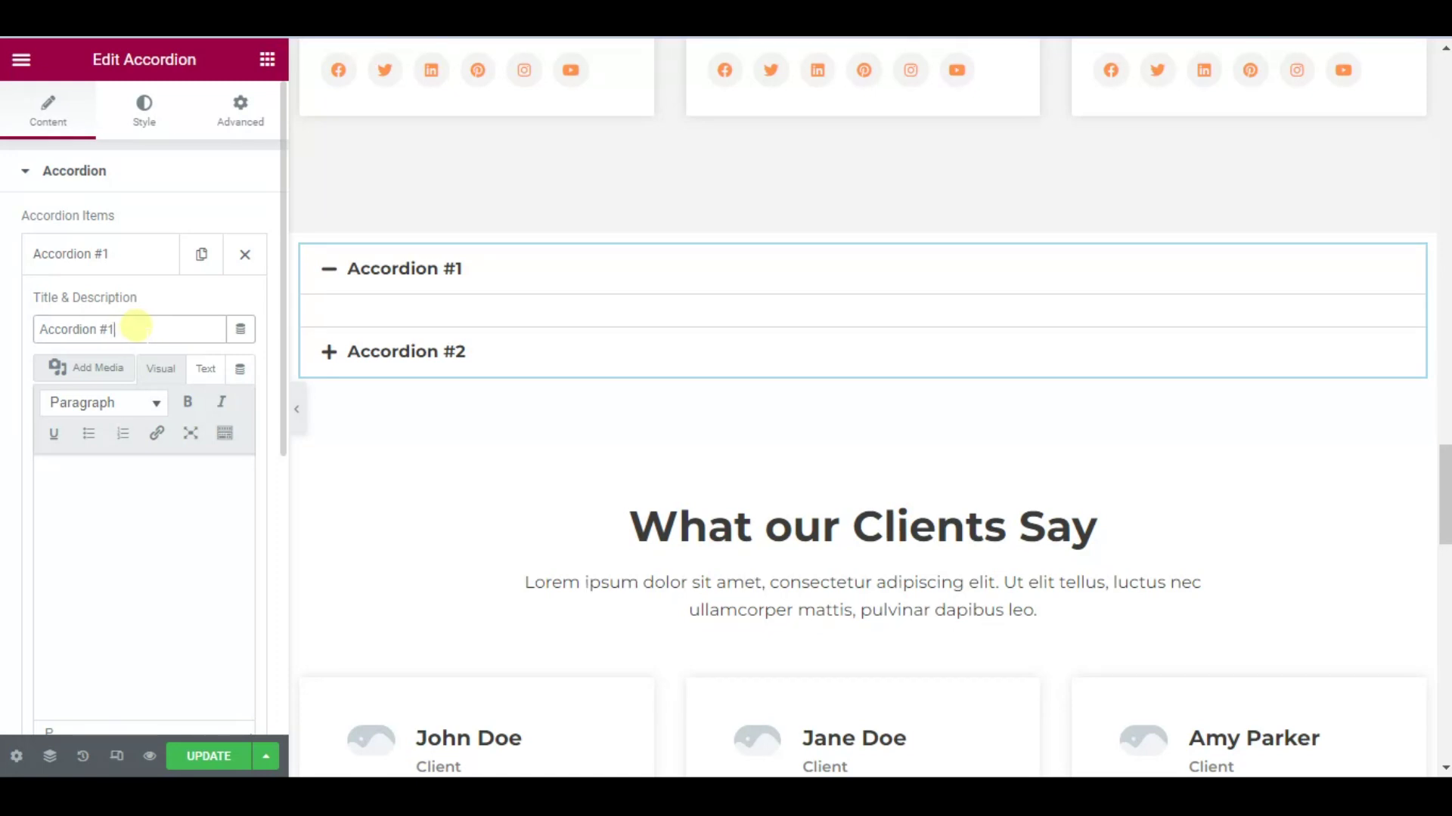
{"action": "left_click_drag", "start_coordinate": [133, 328], "coordinate": [34, 329]}
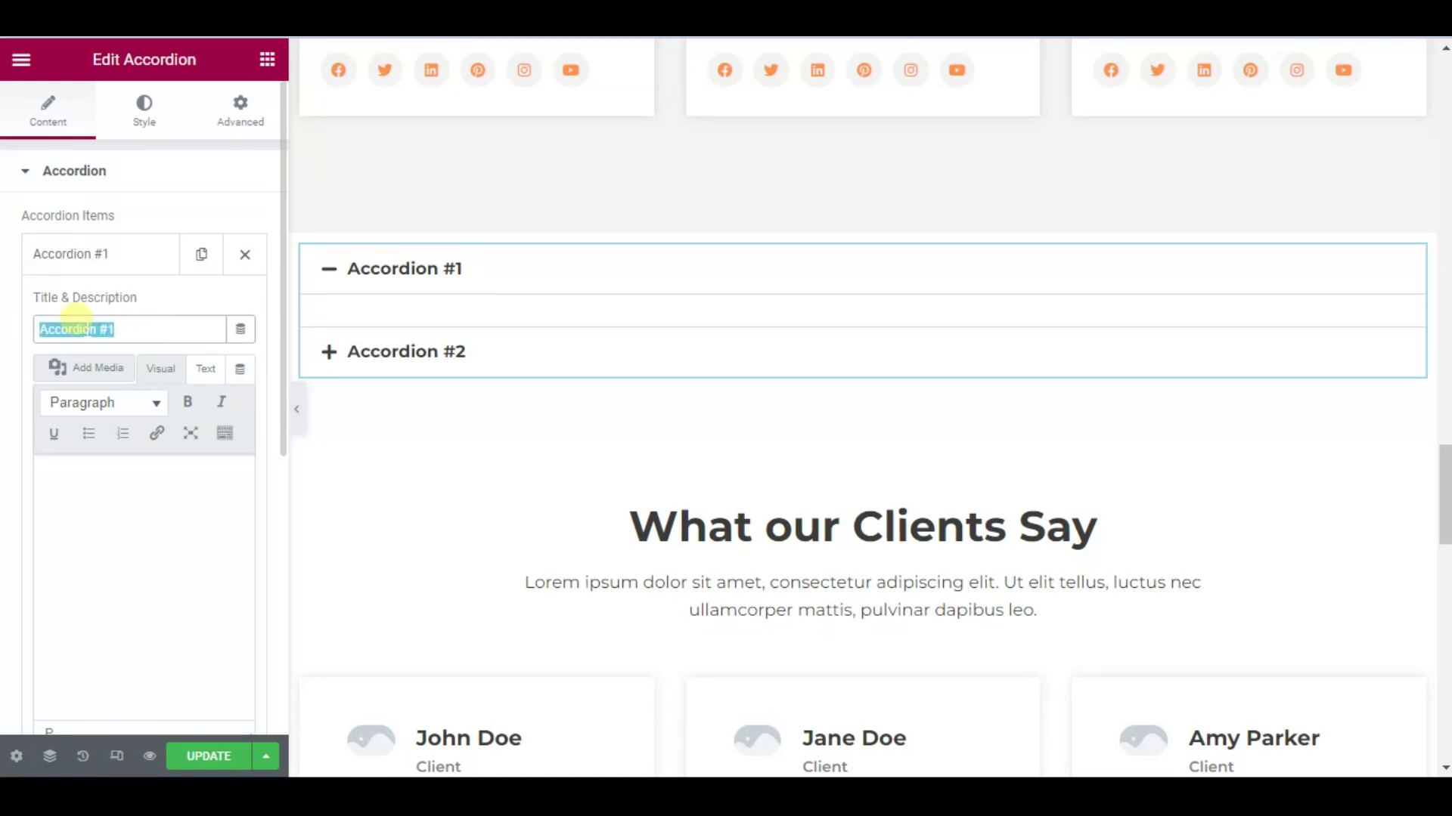
{"action": "type", "text": "What the first step of the home buying process?"}
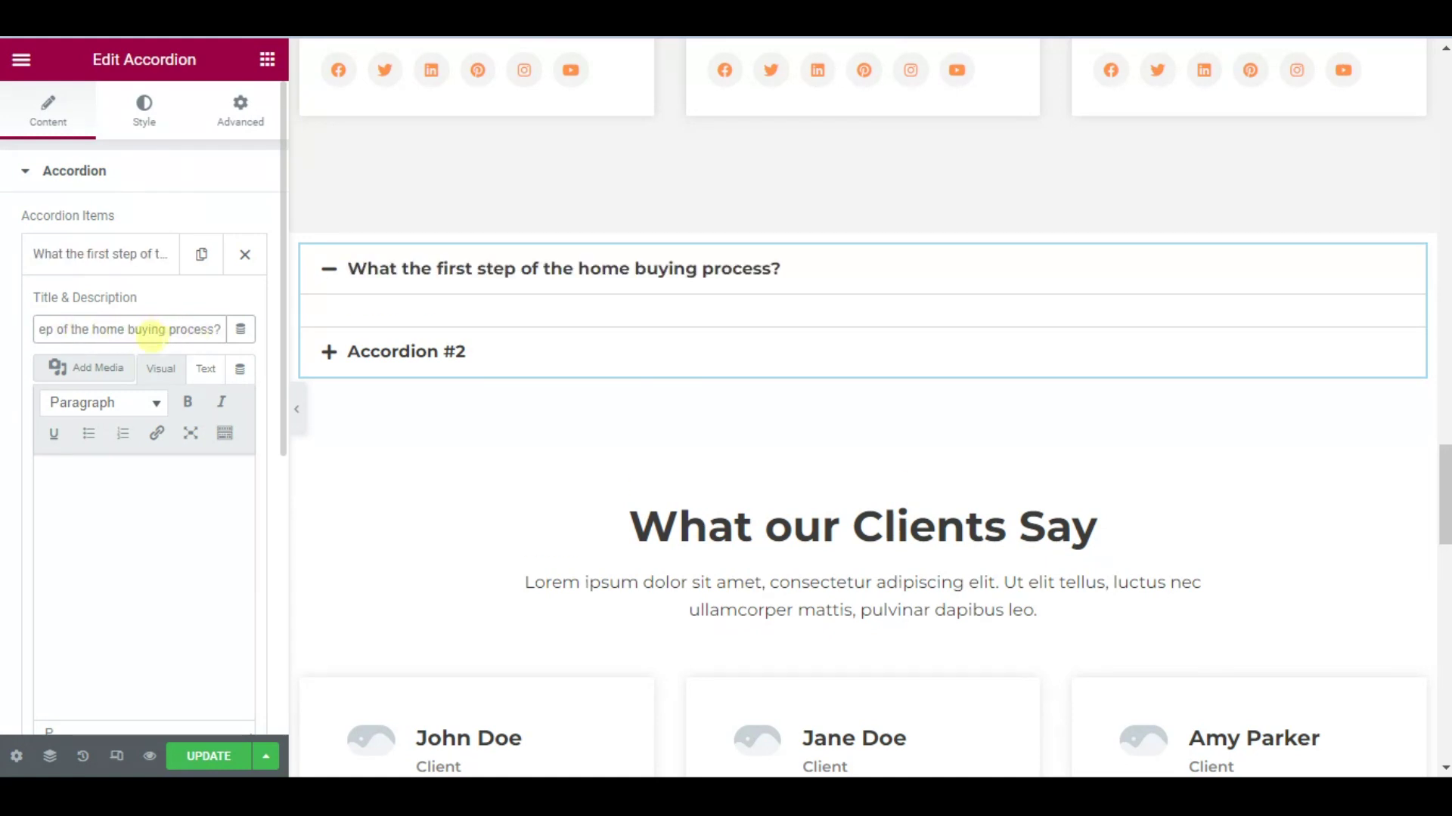
Step: Paste the mortgage pre-approval paragraph as the first item's answer
{"action": "left_click", "coordinate": [136, 488]}
{"action": "type", "text": "Getting pre-approved for a mortgage is the first step of the home buying process. Getting a pre-approval letter from a lender get the ball rolling in the right direction."}
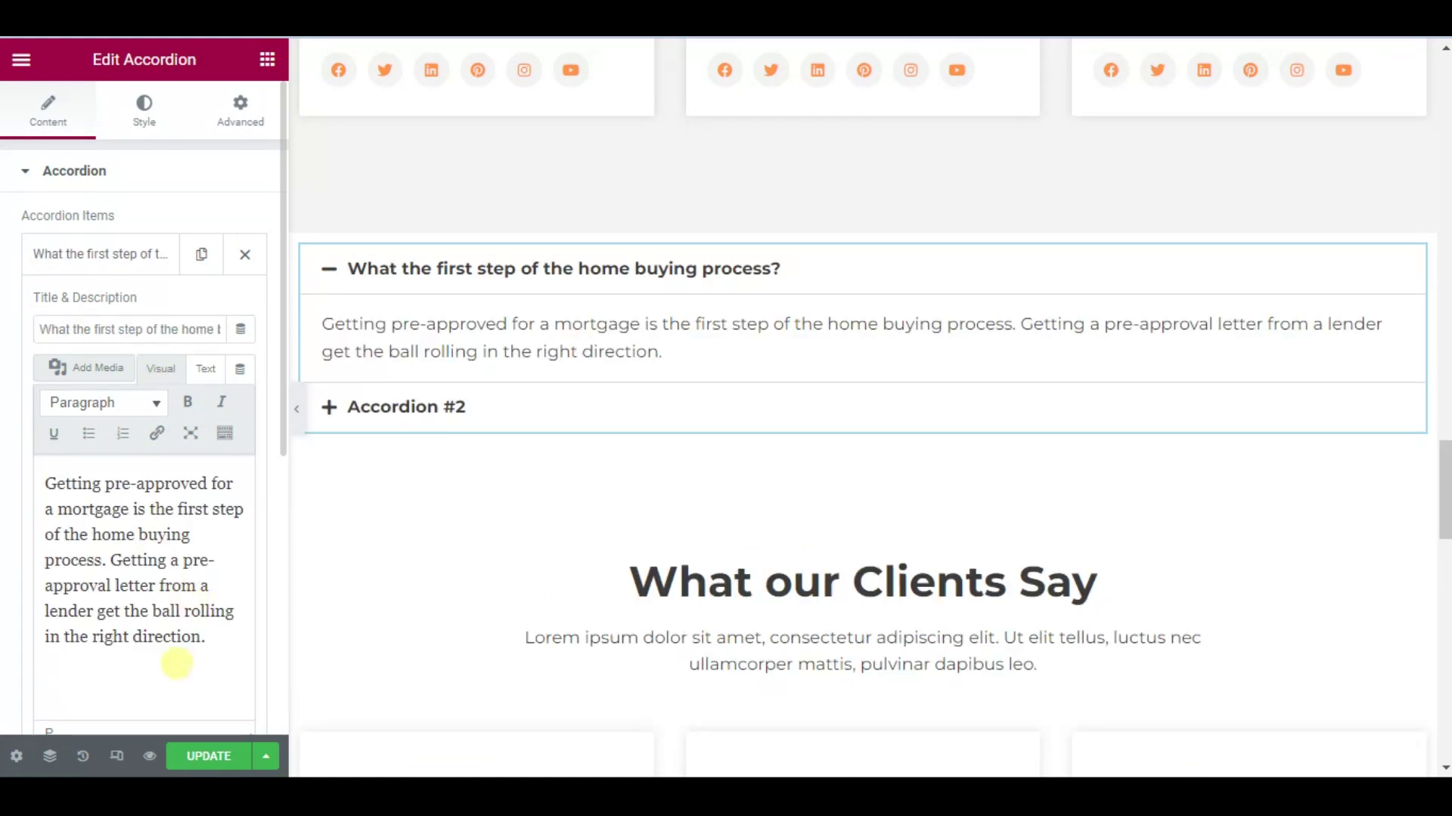
{"action": "left_click", "coordinate": [230, 645]}
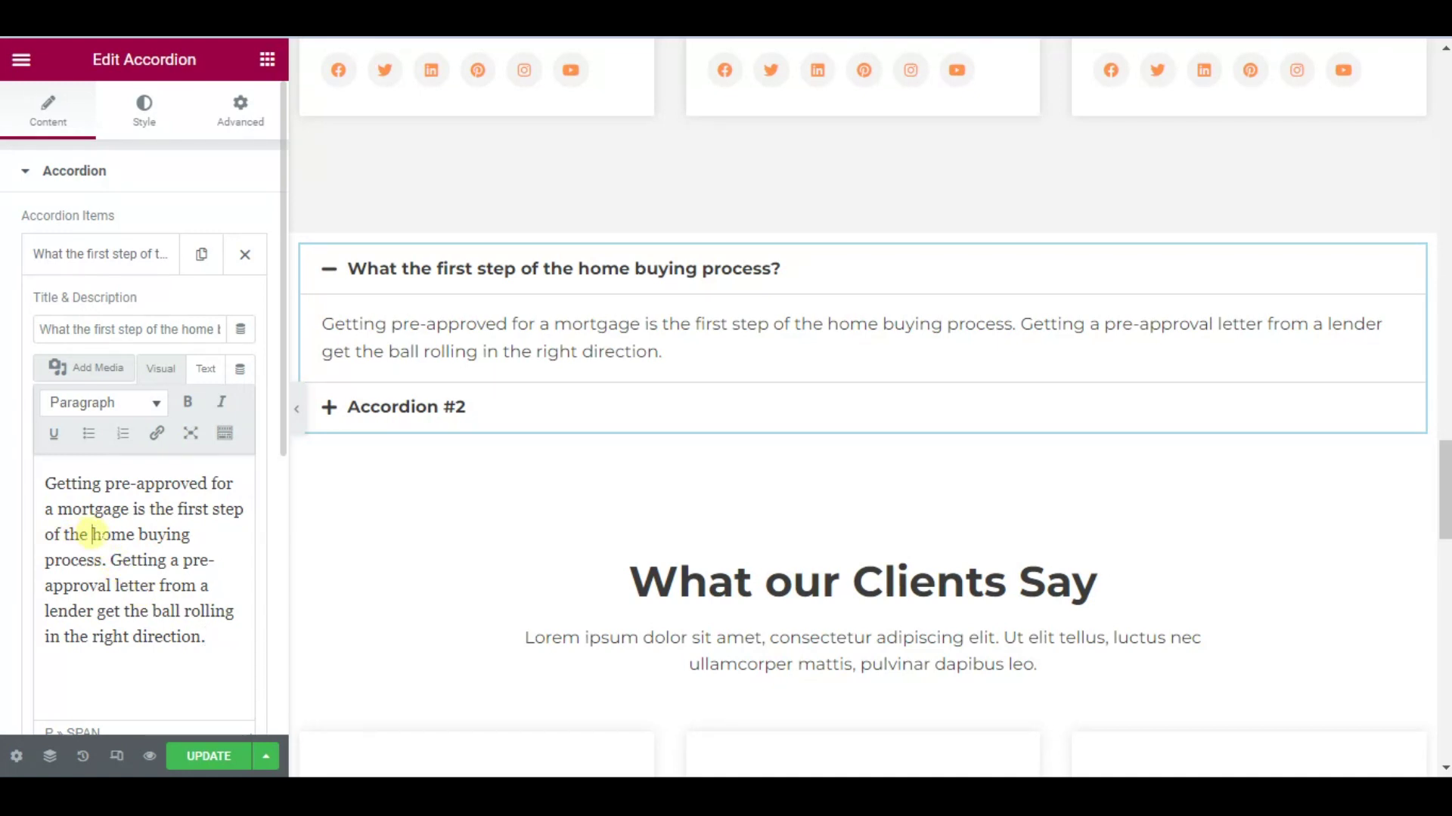
{"action": "mouse_move", "coordinate": [92, 534]}
{"action": "left_mouse_down"}
{"action": "mouse_move", "coordinate": [130, 560]}
{"action": "mouse_move", "coordinate": [99, 561]}
{"action": "left_mouse_up"}
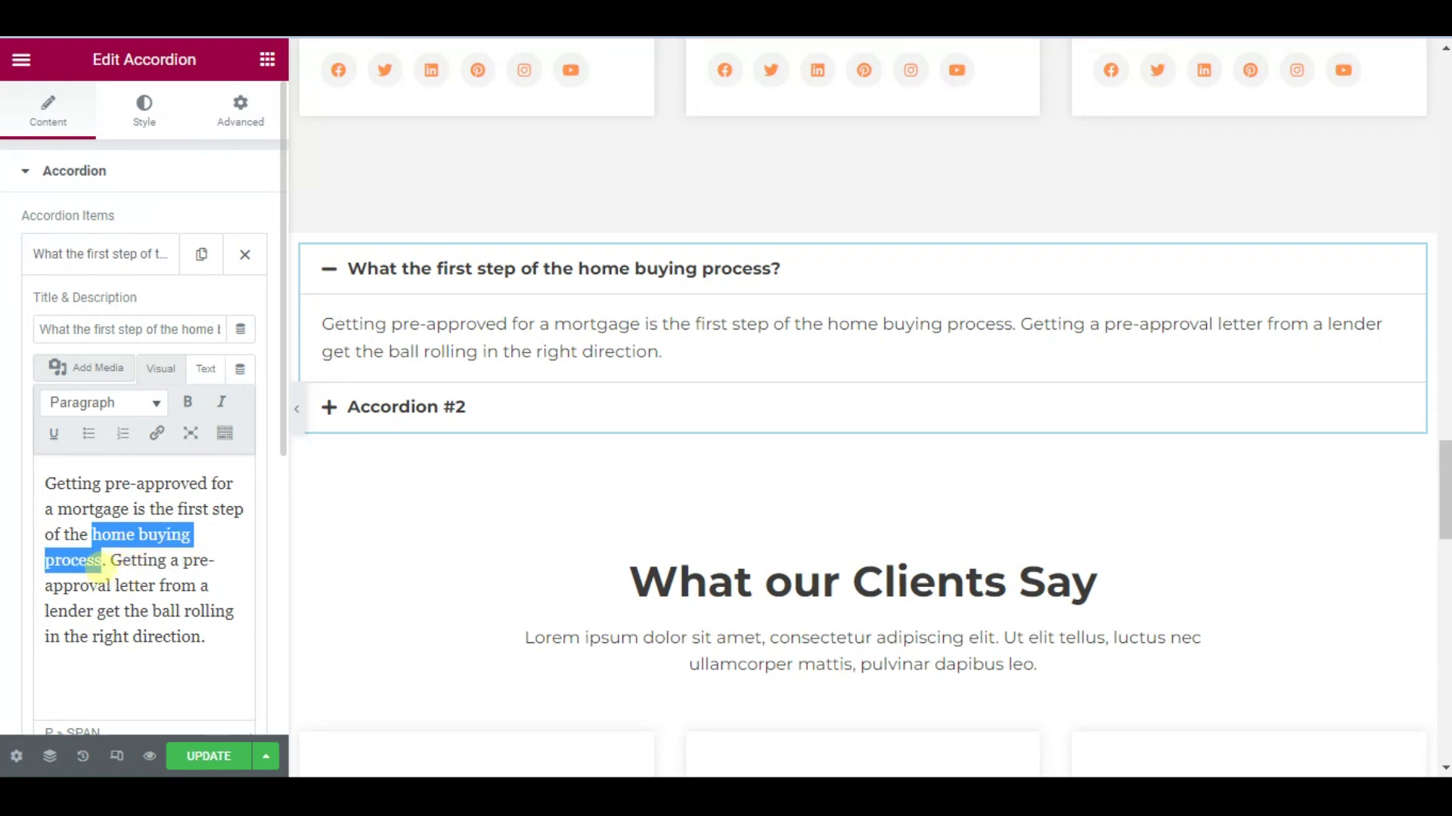
Step: Link the phrase 'home buying process' to the home-buying-process blog post URL
{"action": "left_click", "coordinate": [158, 434]}
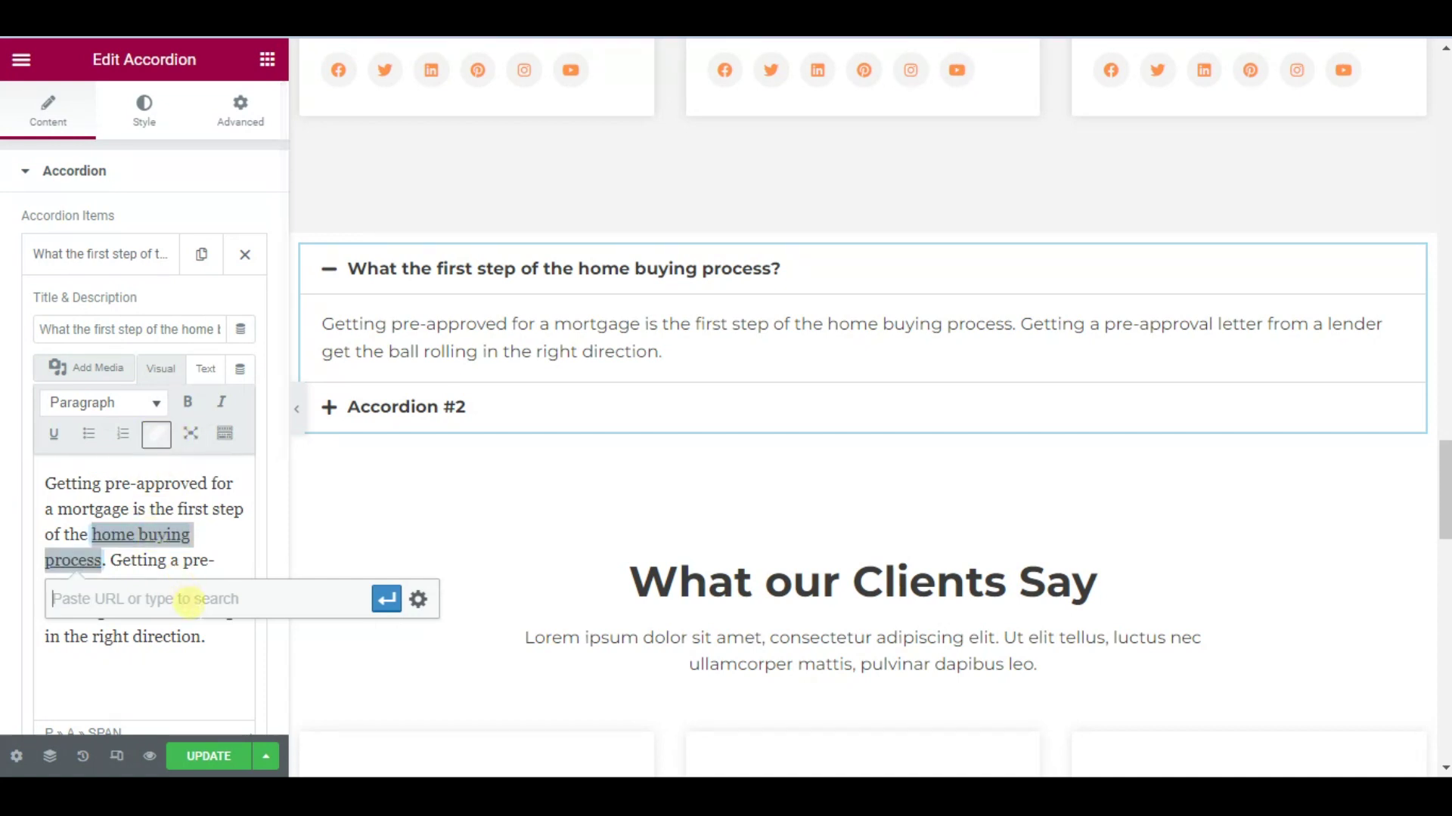
{"action": "key", "text": "ctrl+v"}
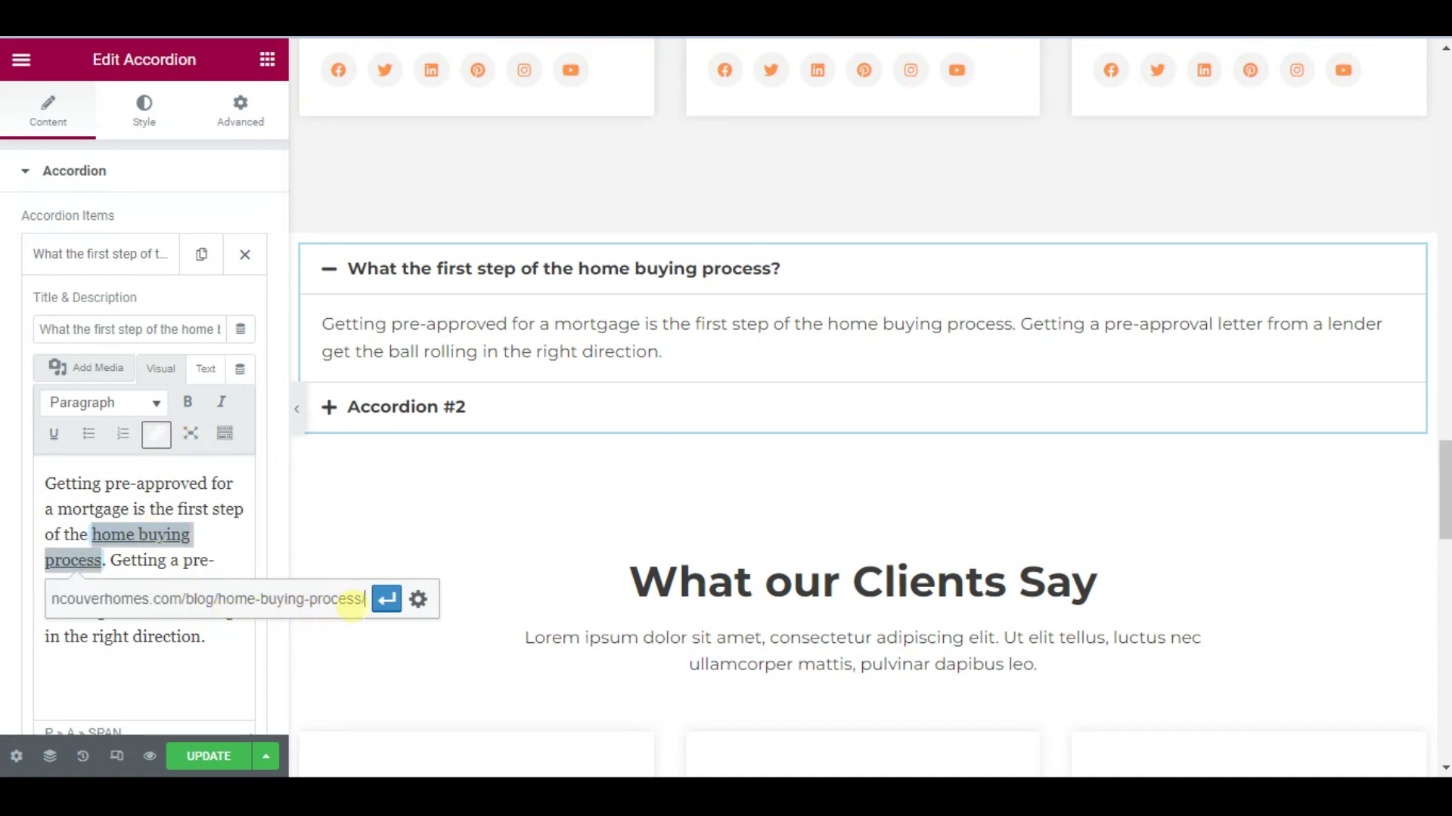
{"action": "left_click", "coordinate": [386, 599]}
{"action": "left_click", "coordinate": [165, 636]}
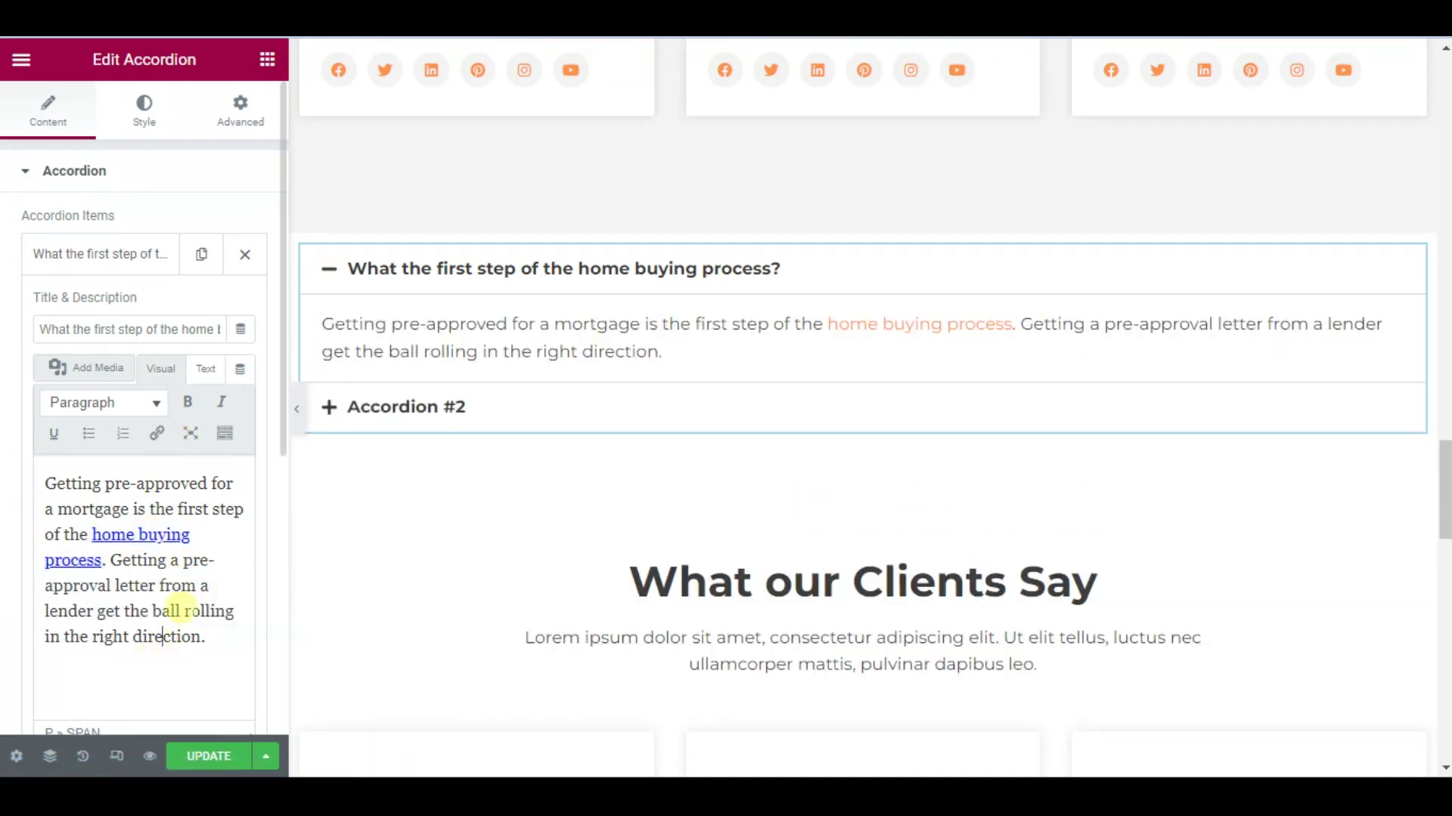
{"action": "scroll", "coordinate": [154, 448], "scroll_direction": "down", "scroll_amount": 2}
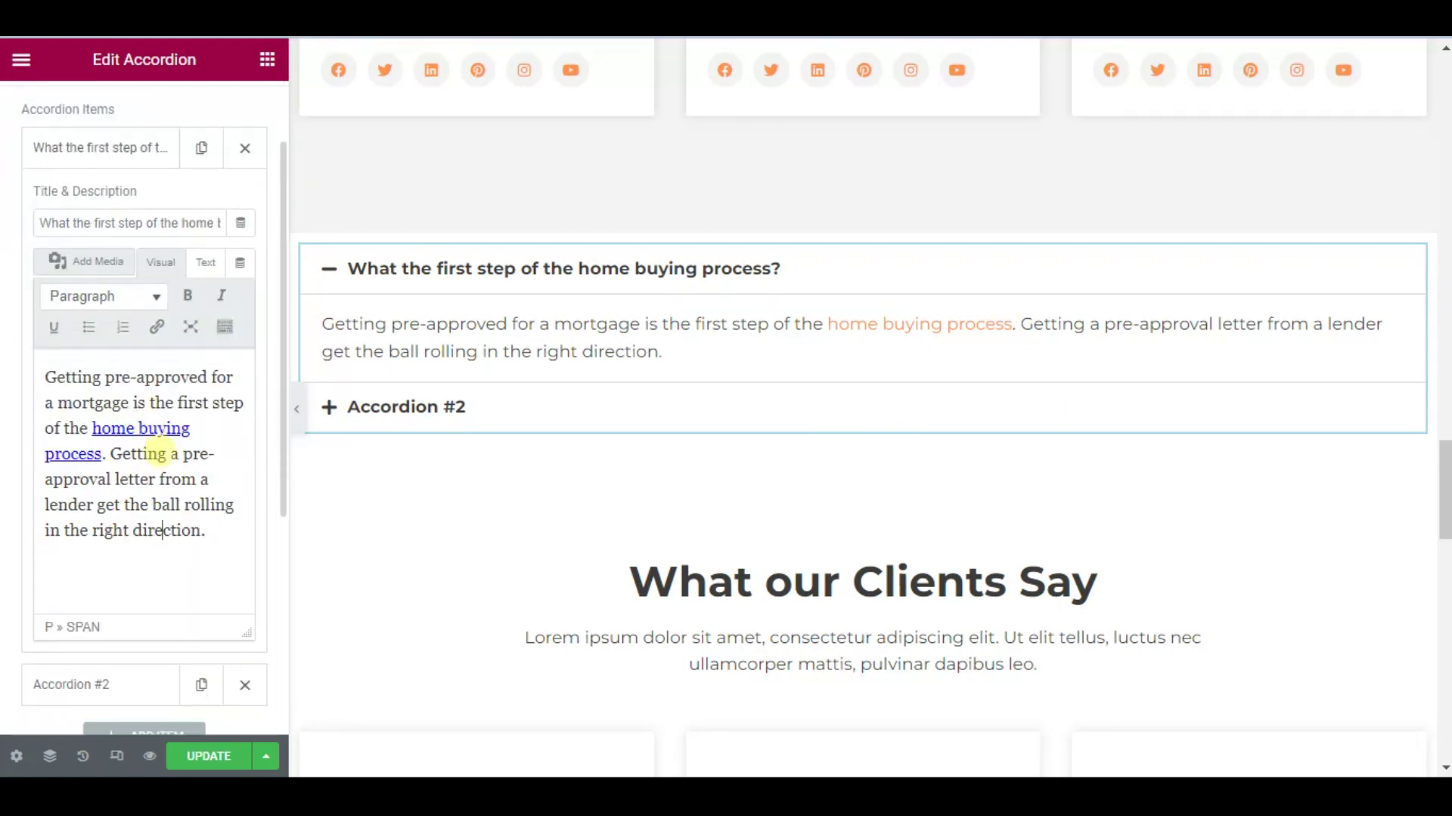
Step: Expand Accordion #2 and replace its placeholder title with the how-long question
{"action": "left_click", "coordinate": [91, 684]}
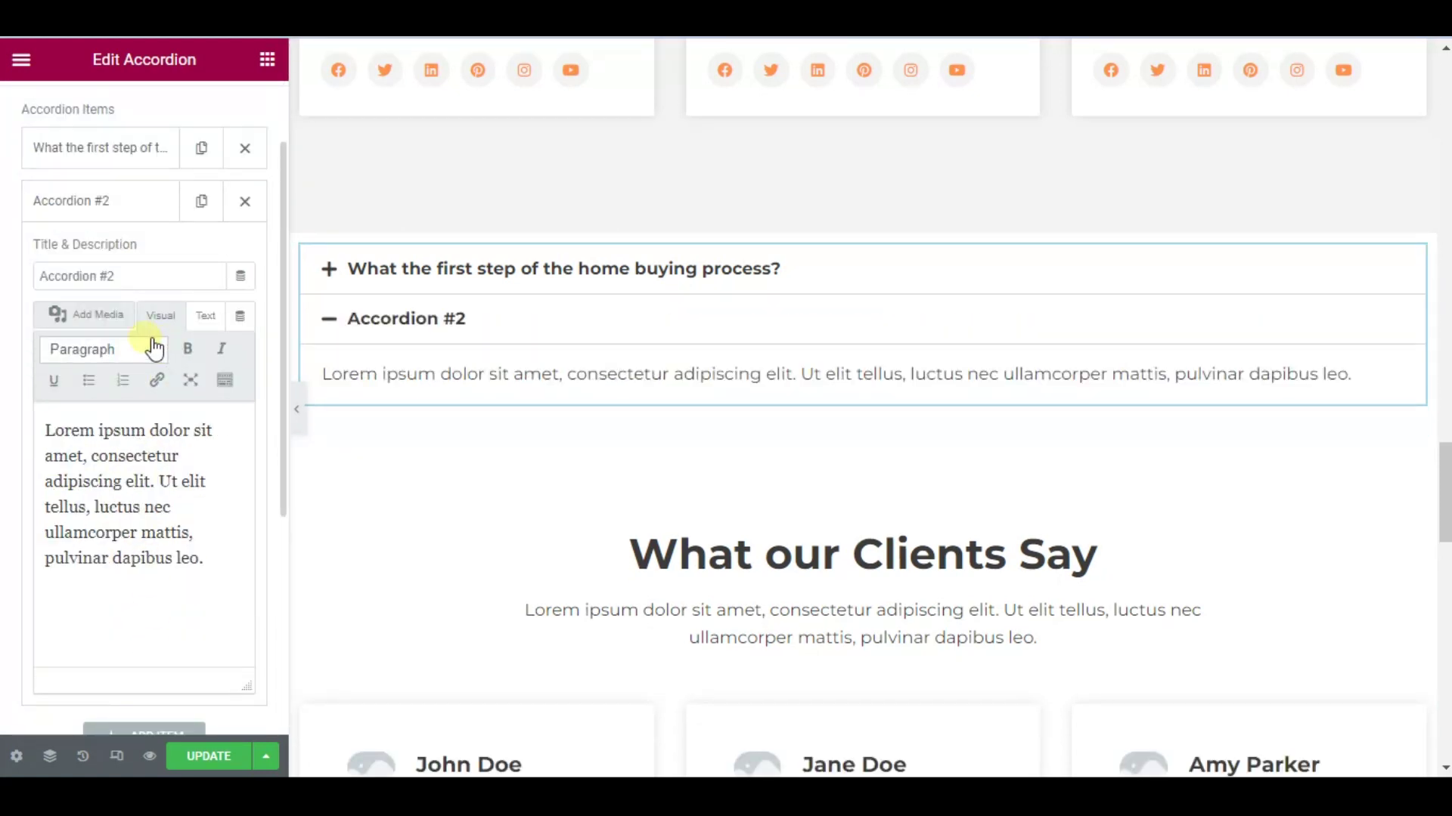
{"action": "left_click", "coordinate": [131, 276]}
{"action": "key", "text": "ctrl+a"}
{"action": "type", "text": "How long does it take to buy a home?"}
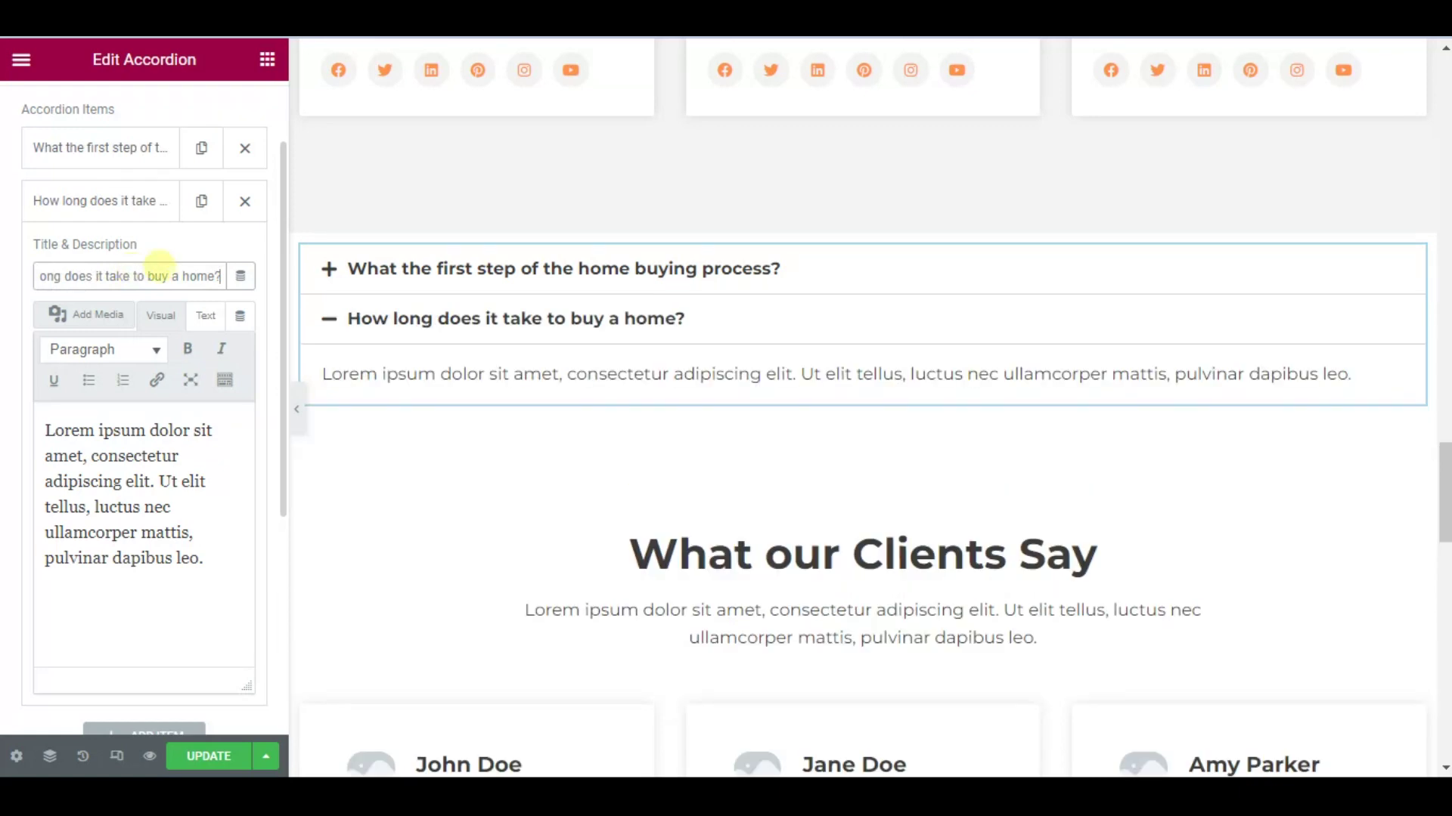
{"action": "scroll", "coordinate": [273, 427], "scroll_direction": "down", "scroll_amount": 3}
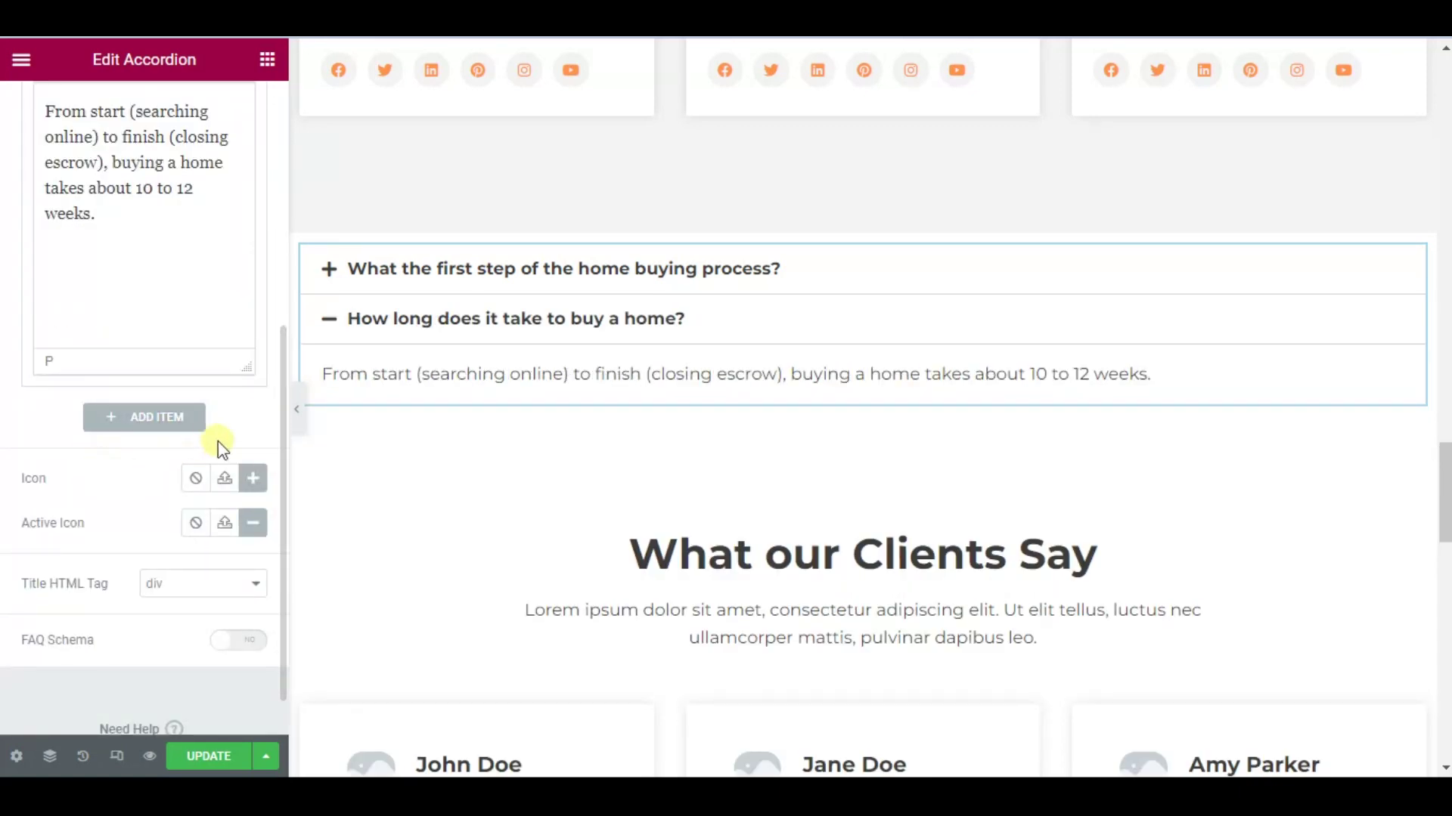
{"action": "scroll", "coordinate": [272, 429], "scroll_direction": "up", "scroll_amount": 2}
Step: Add the buyer's and seller's market questions and set FAQ Schema to YES
{"action": "left_click", "coordinate": [145, 523]}
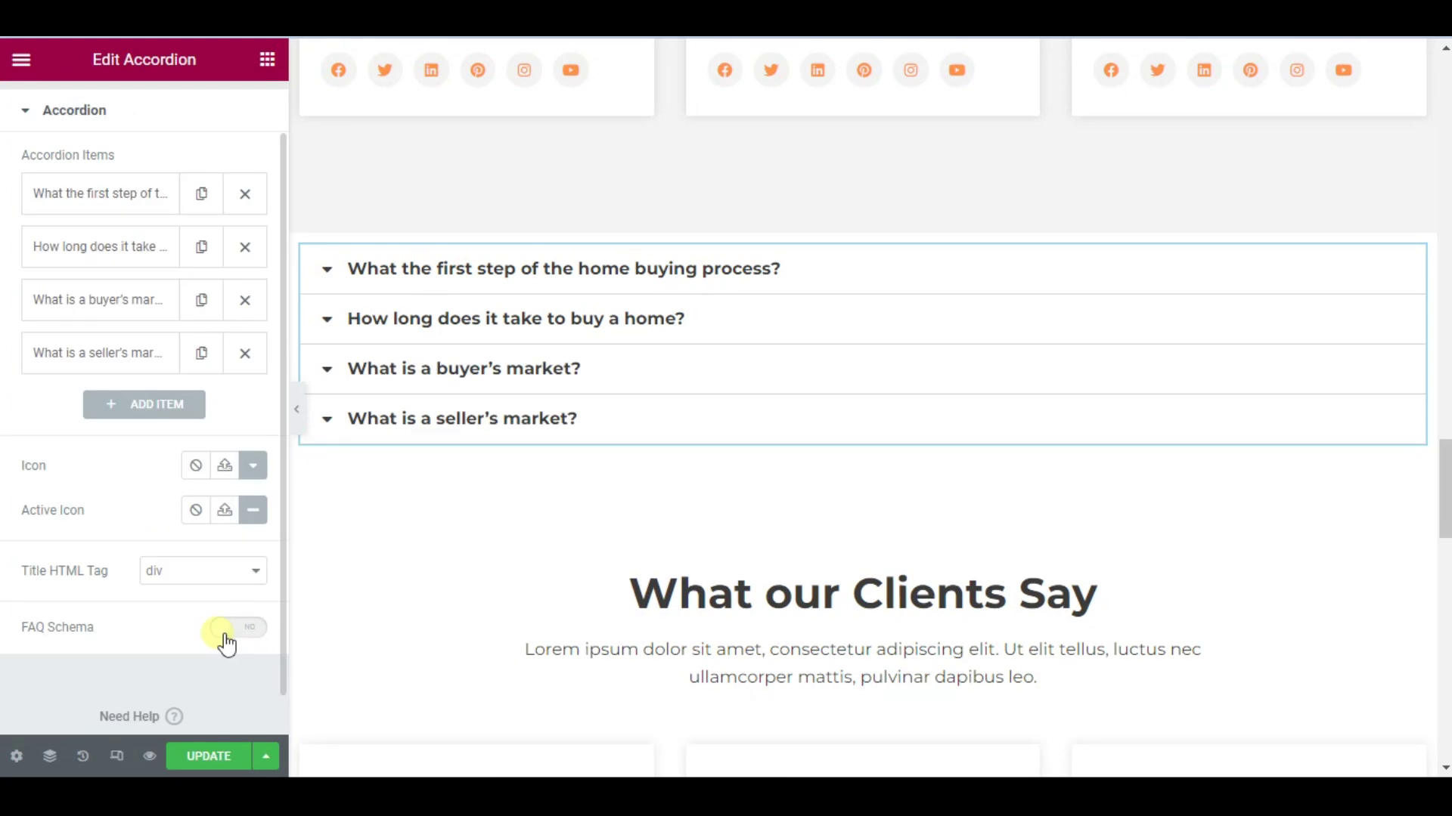
{"action": "left_click", "coordinate": [228, 631]}
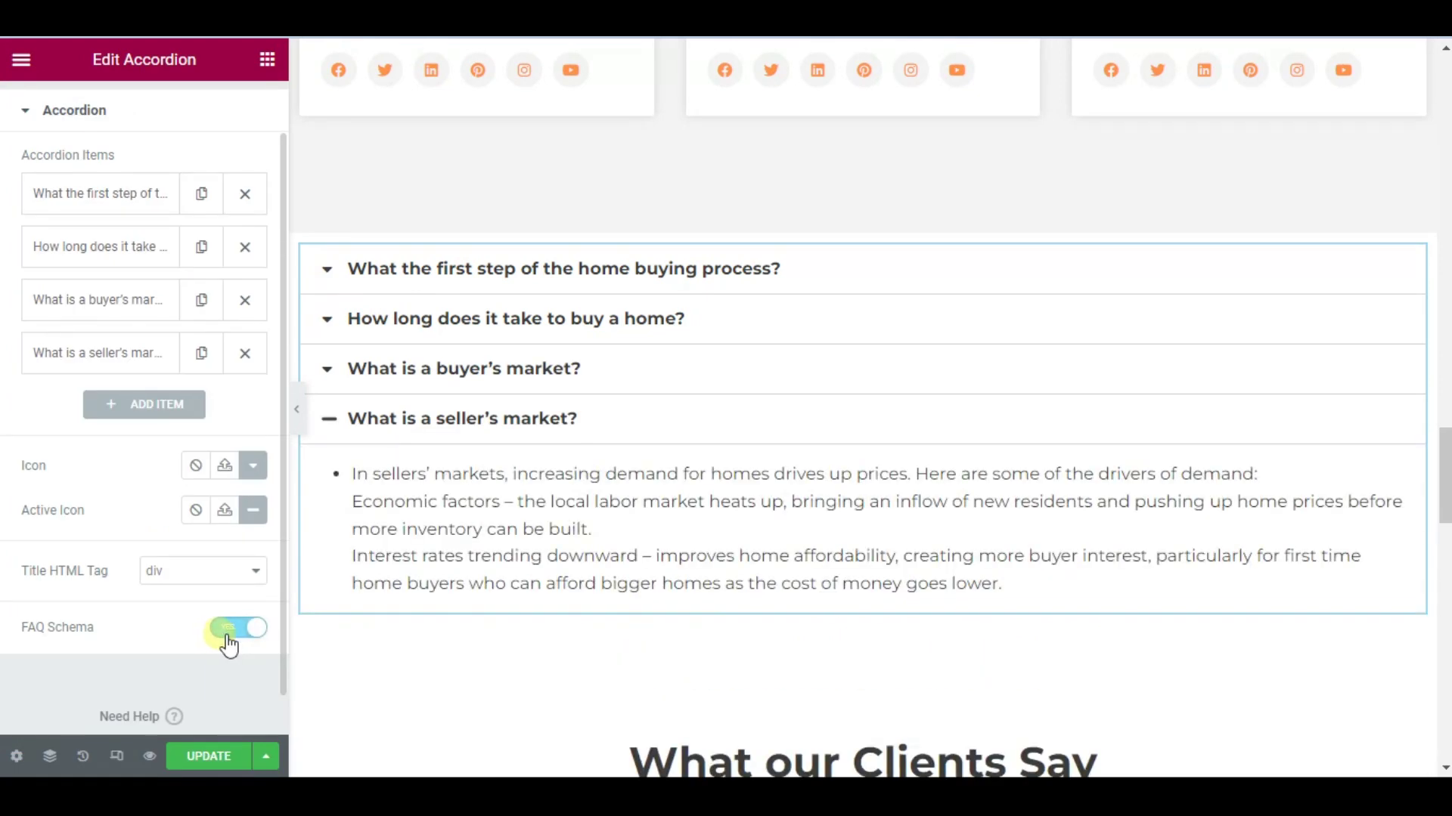
{"action": "left_click", "coordinate": [241, 631]}
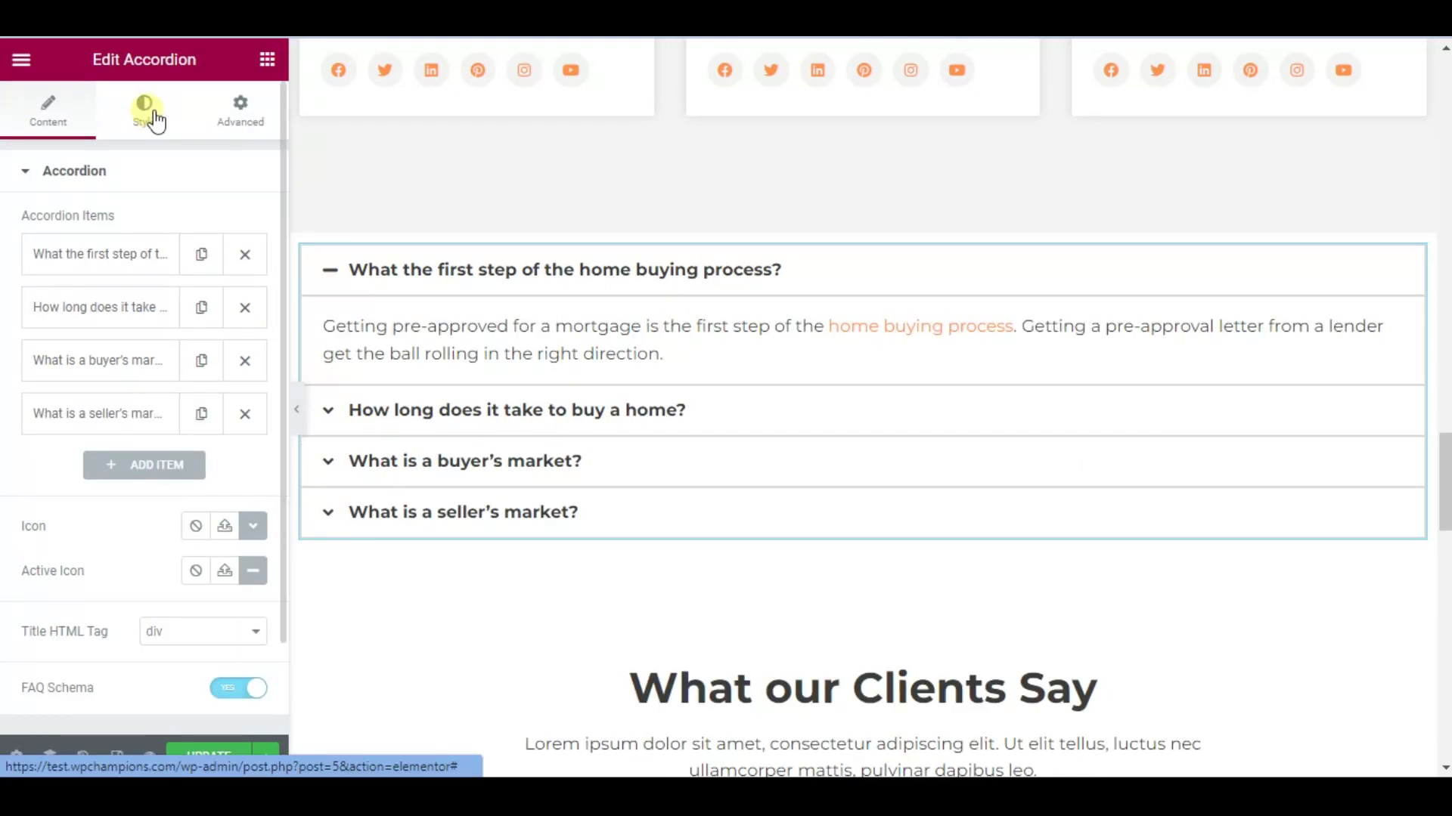
{"action": "left_click", "coordinate": [146, 110]}
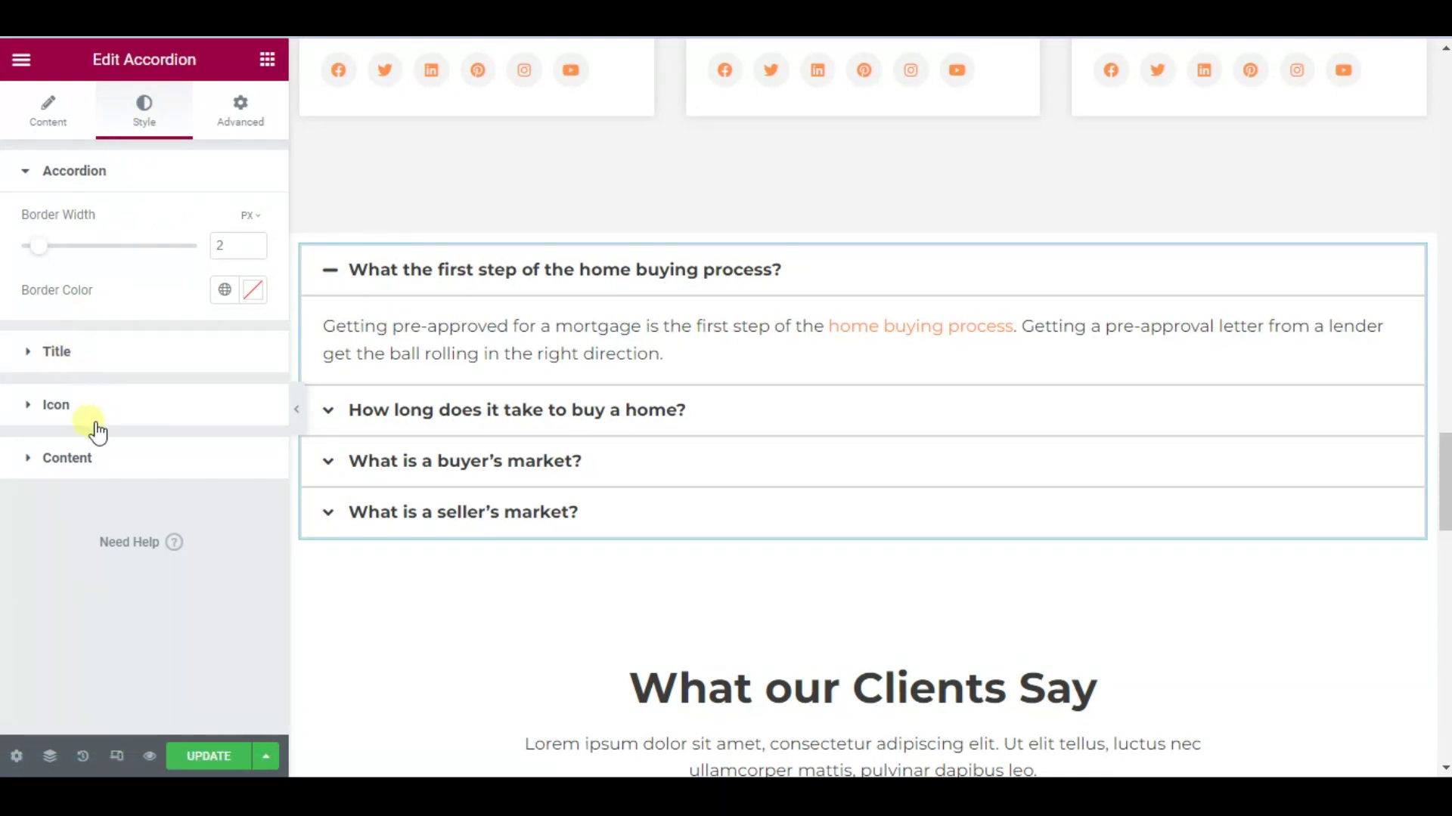
Step: Check the Style Content, Advanced Position and Width settings, leaving them at defaults
{"action": "left_click", "coordinate": [71, 456]}
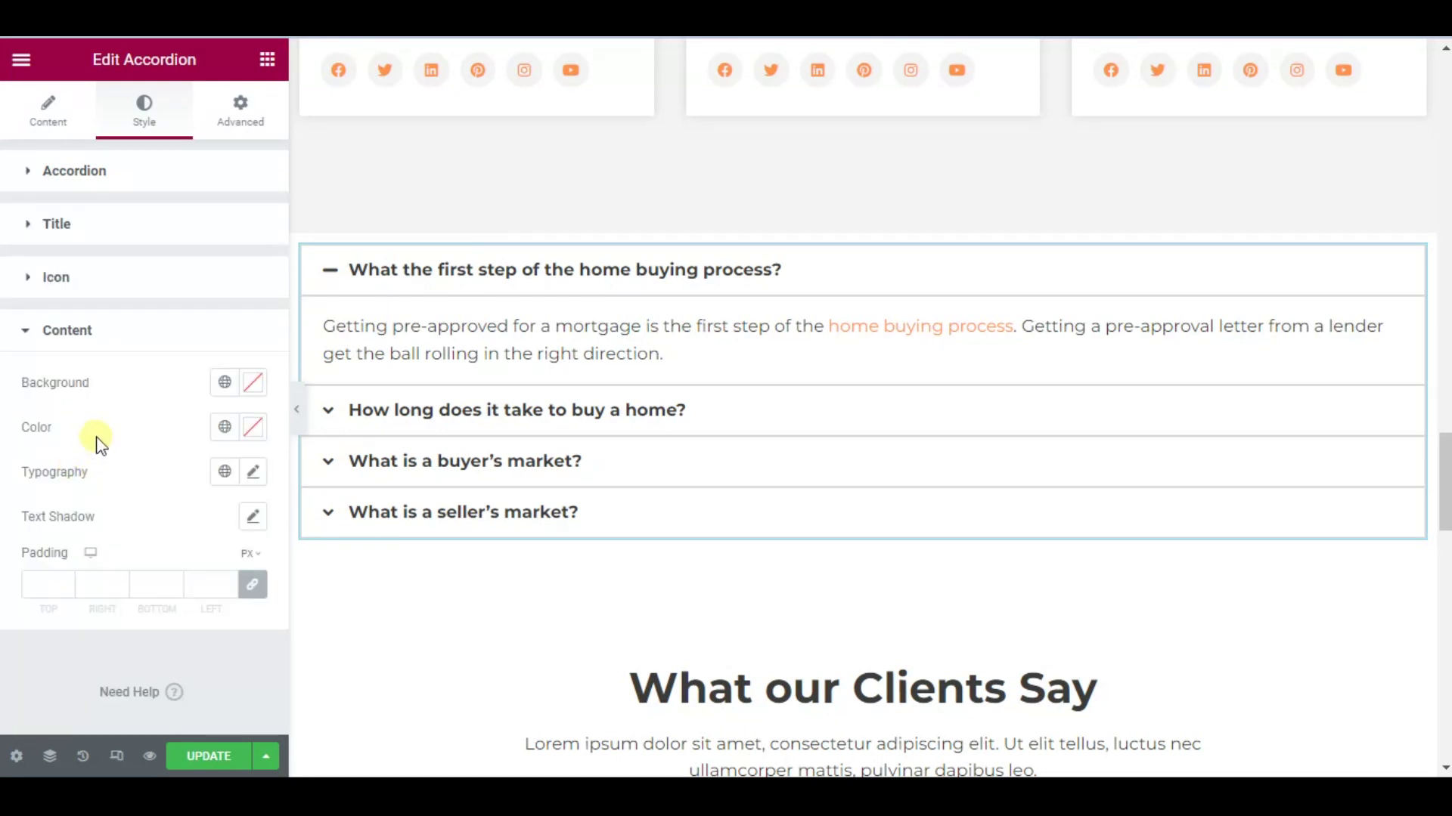
{"action": "left_click", "coordinate": [241, 110]}
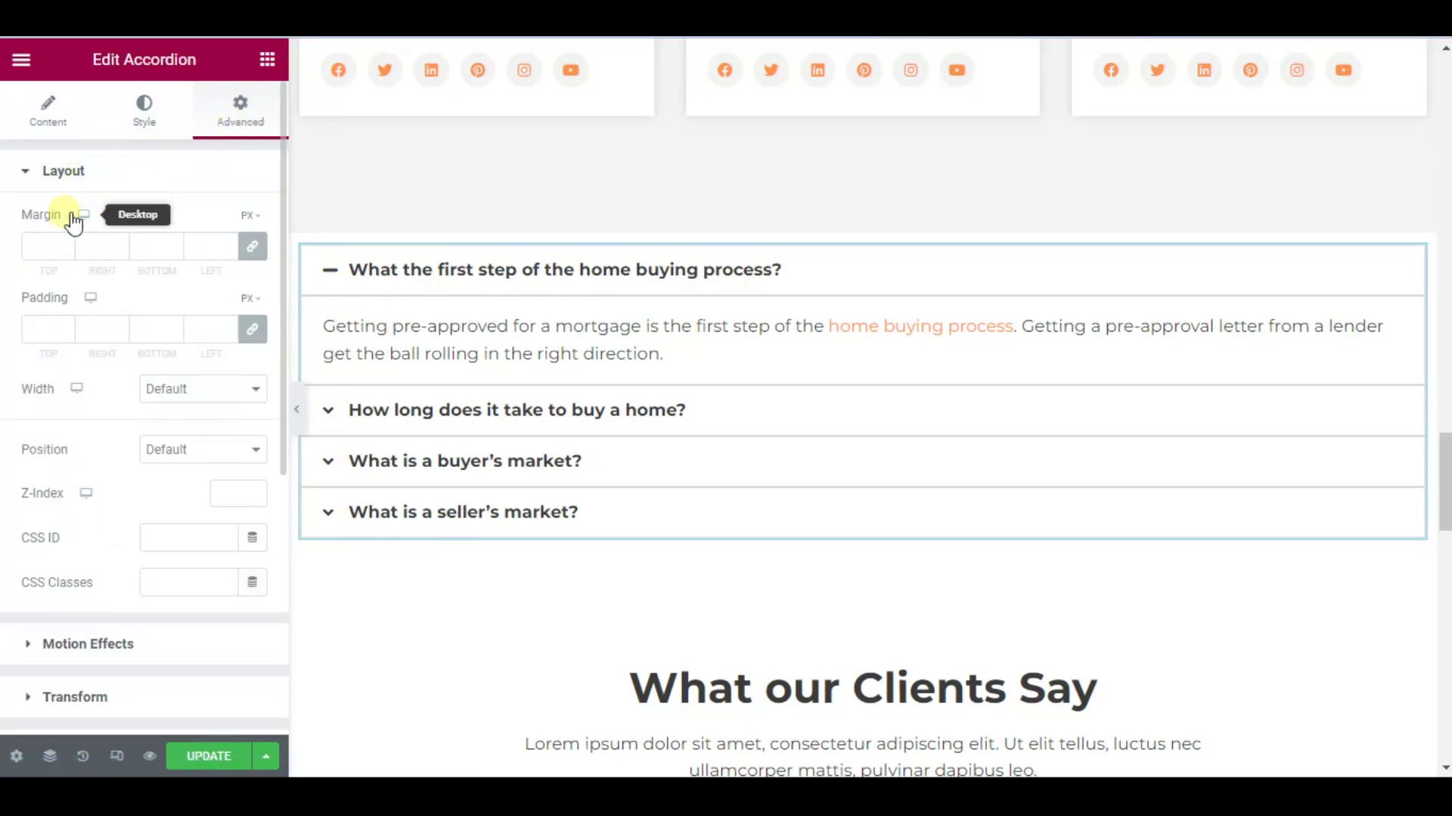
{"action": "left_click", "coordinate": [203, 449]}
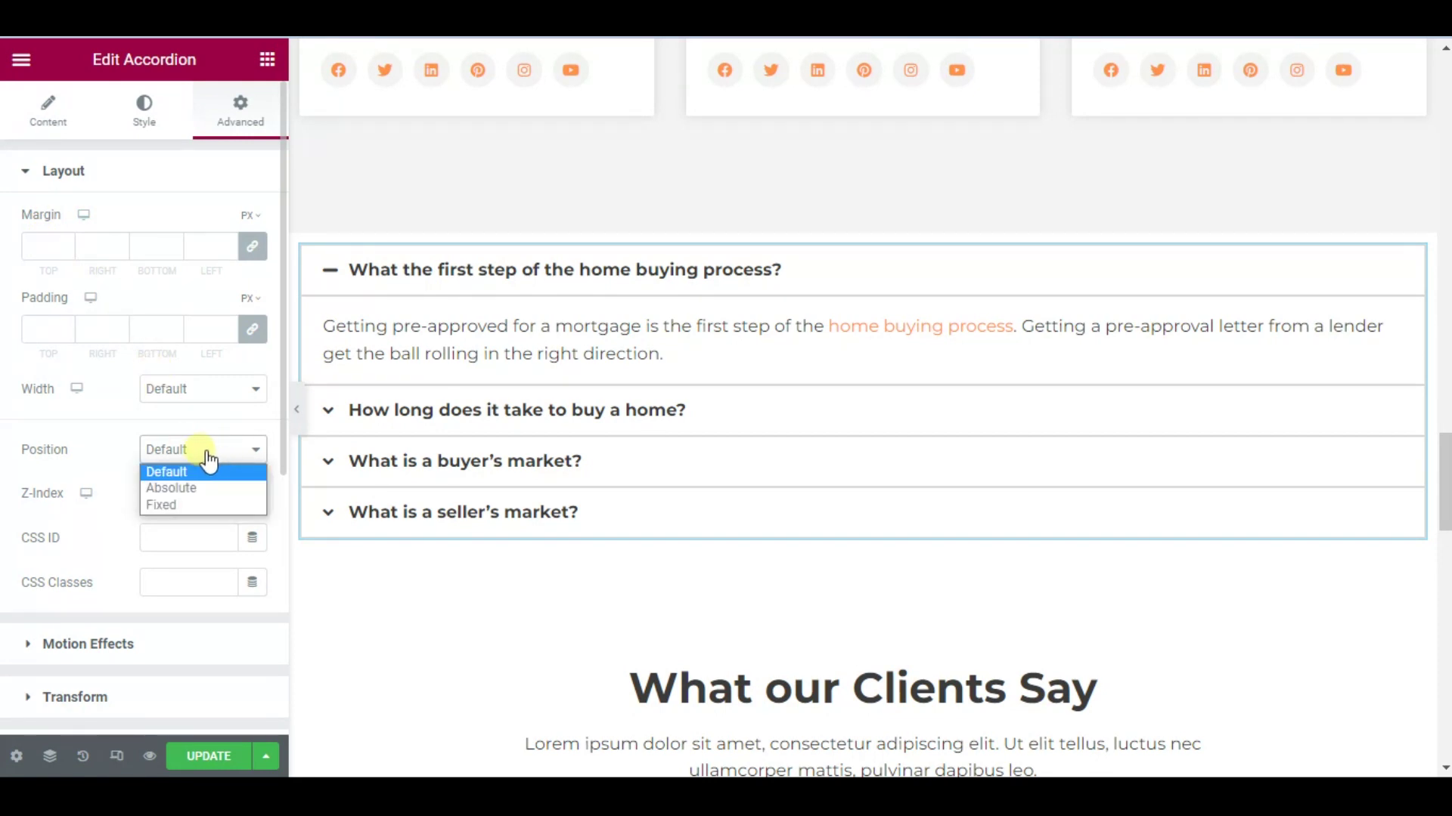
{"action": "left_click", "coordinate": [202, 389]}
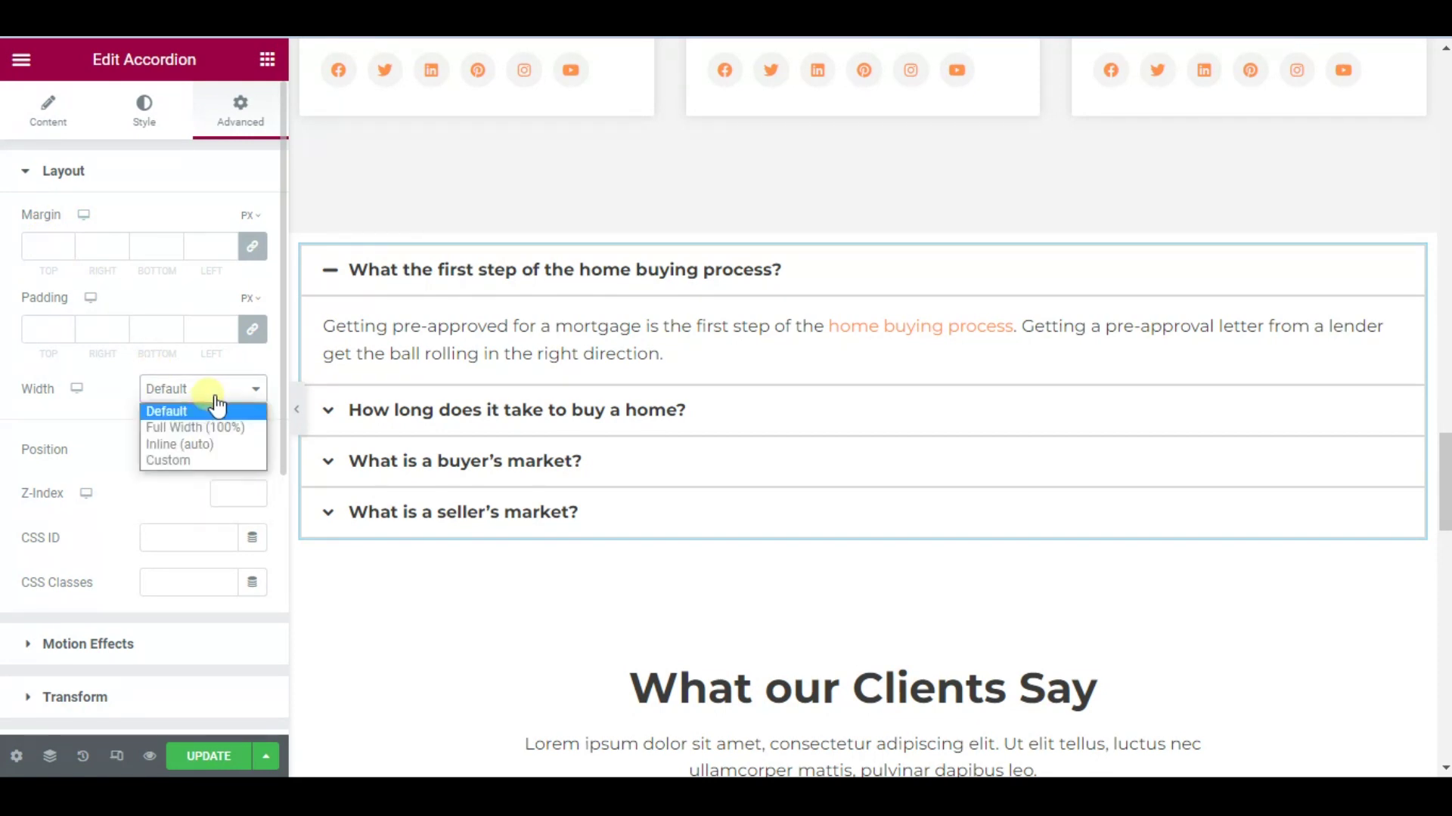
{"action": "left_click", "coordinate": [45, 403]}
{"action": "scroll", "coordinate": [79, 492], "scroll_direction": "down", "scroll_amount": 3}
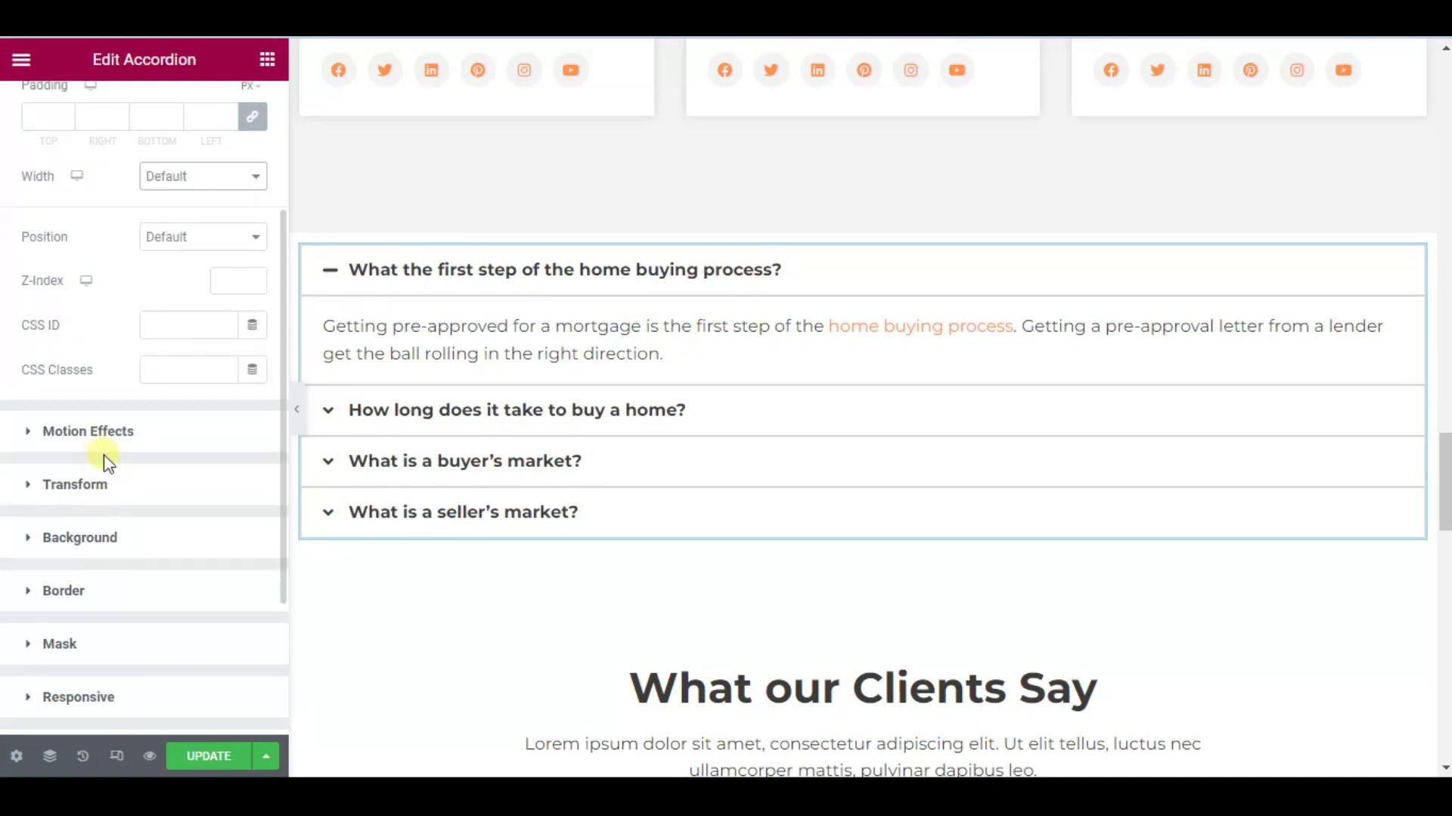
Step: Preview the live page to view the four-question FAQ accordion
{"action": "left_click", "coordinate": [151, 763]}
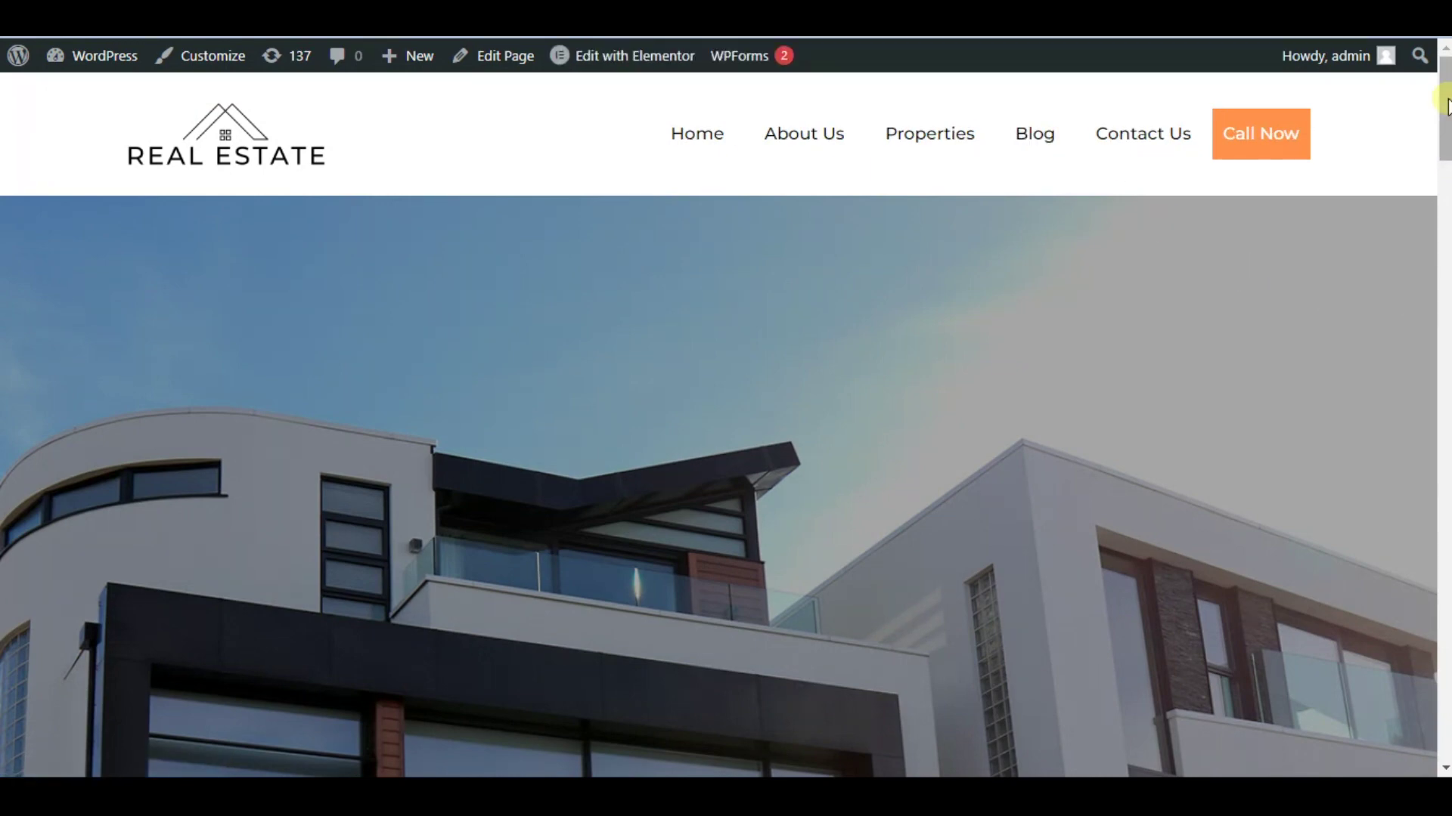
{"action": "left_click_drag", "start_coordinate": [1447, 104], "coordinate": [1444, 516]}
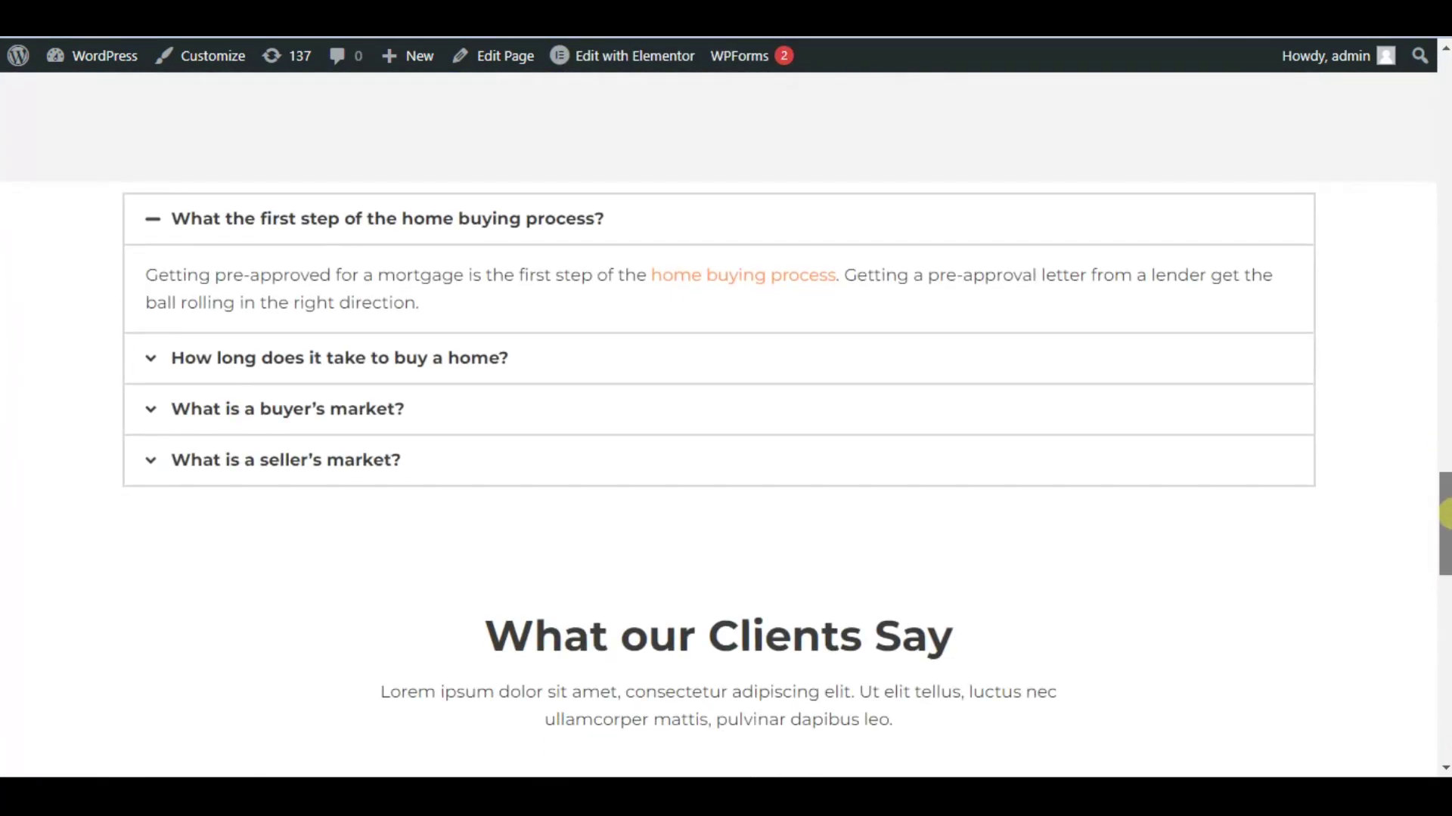